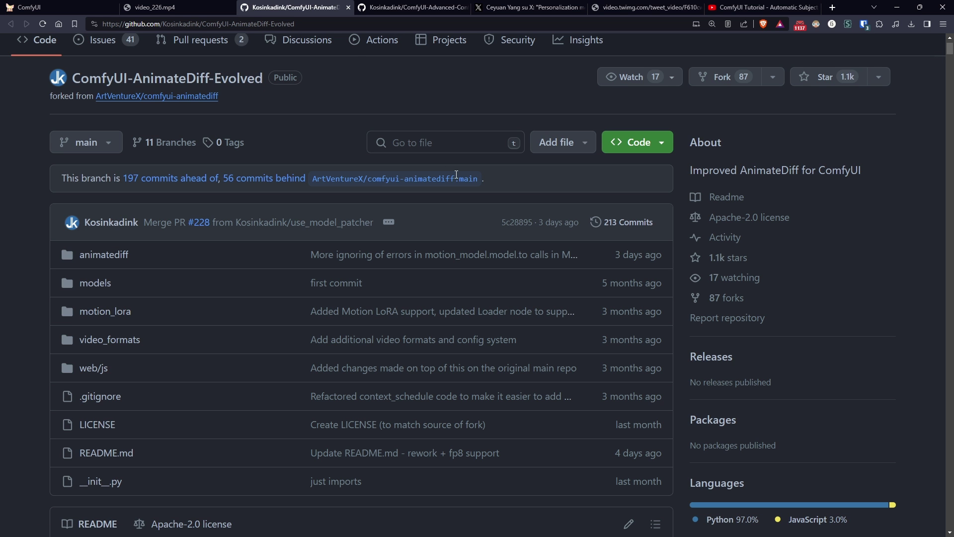
Read through the AnimateDiff-Evolved README's companion node packs, installation steps and motion-module usage
scroll(455, 170, "down", 10)
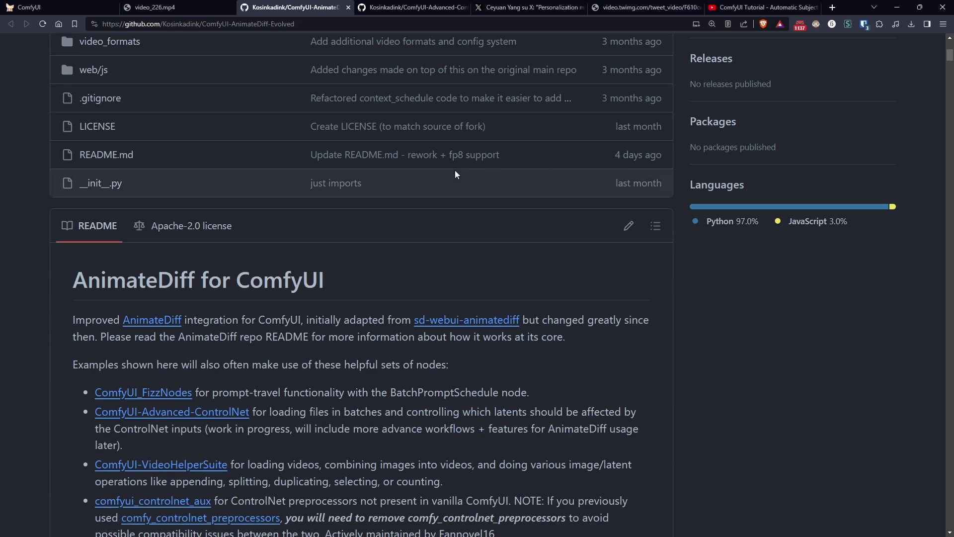
scroll(431, 199, "down", 5)
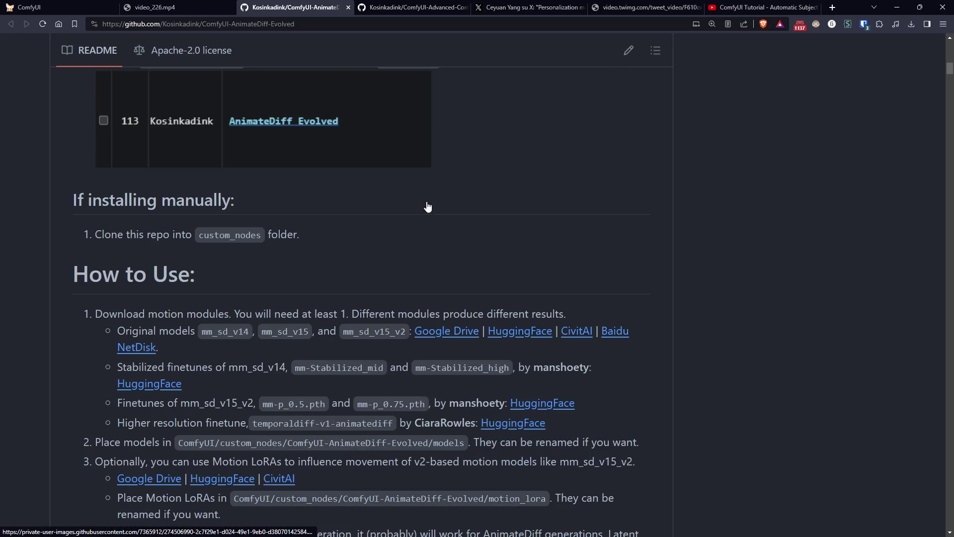
scroll(640, 255, "down", 4)
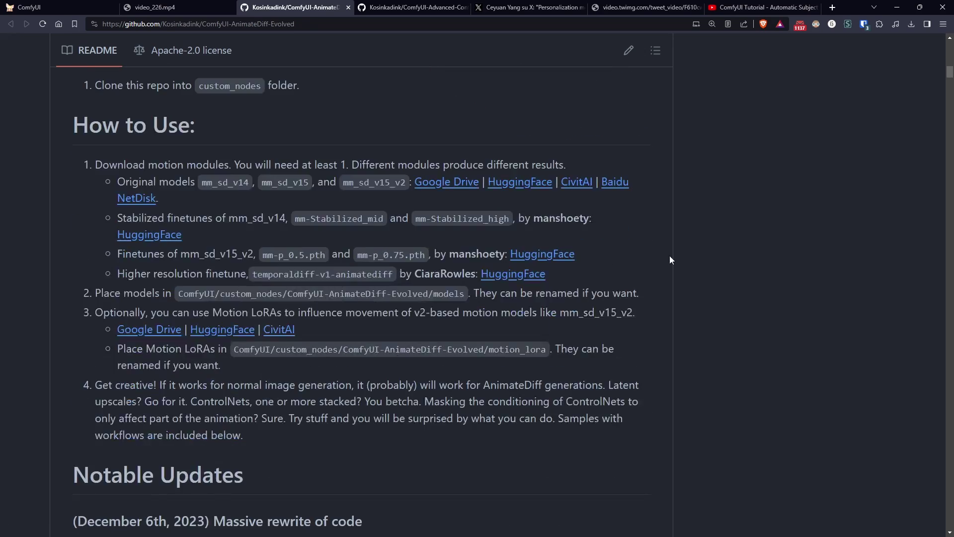
scroll(669, 256, "down", 7)
scroll(669, 256, "down", 8)
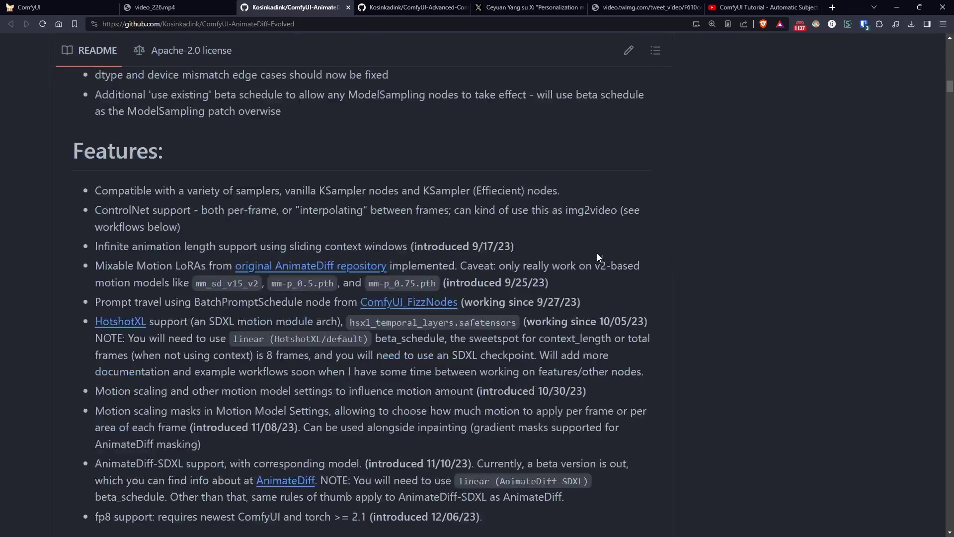
scroll(592, 254, "down", 2)
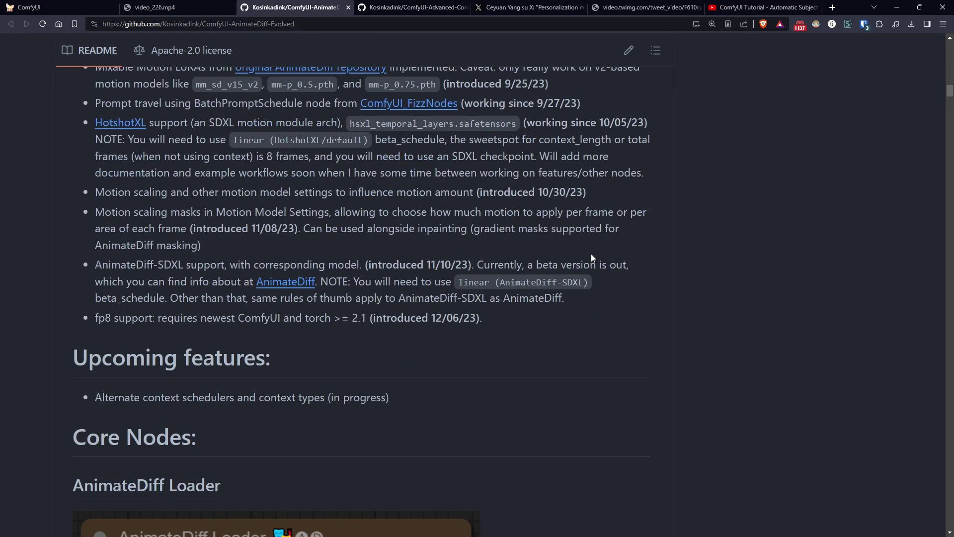
scroll(592, 257, "down", 6)
scroll(674, 271, "up", 8)
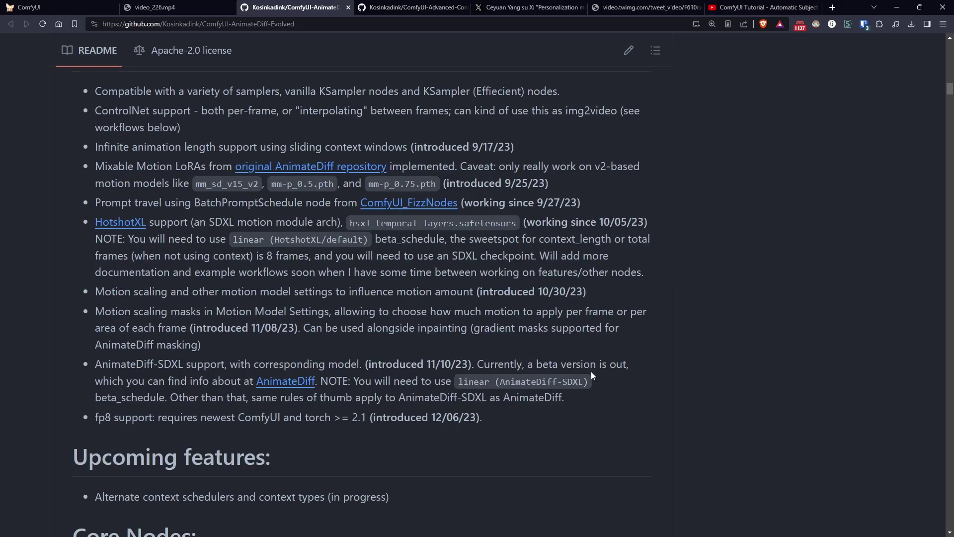
scroll(592, 376, "up", 20)
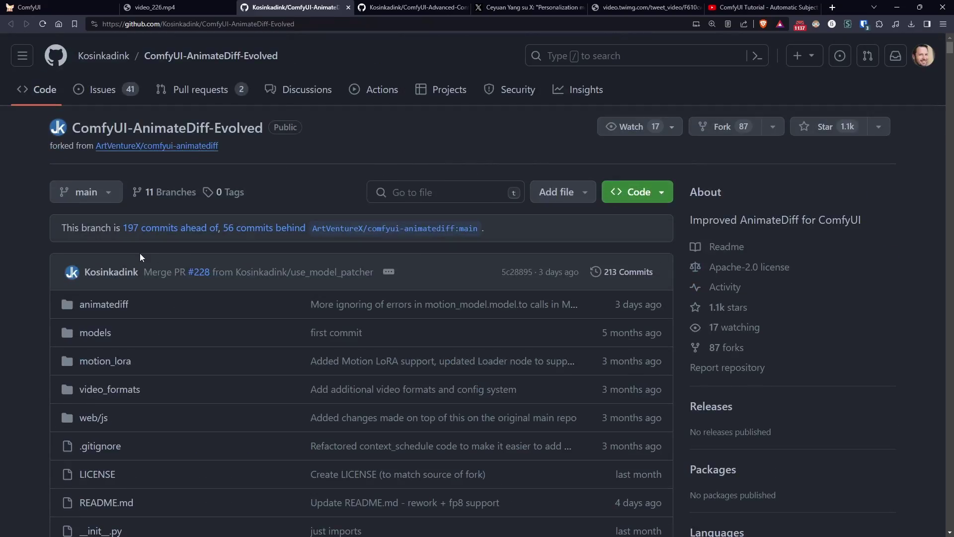
scroll(141, 256, "down", 18)
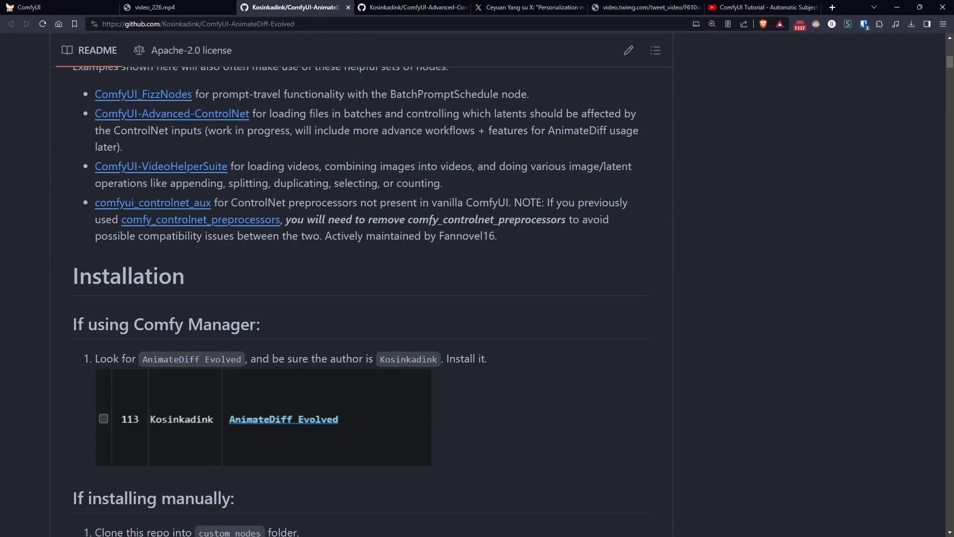
scroll(31, 278, "down", 14)
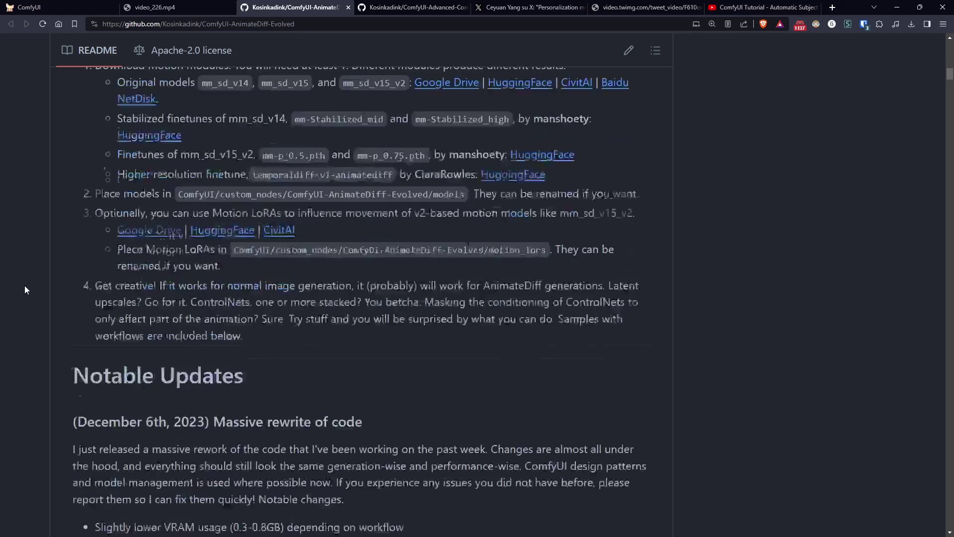
scroll(25, 287, "up", 4)
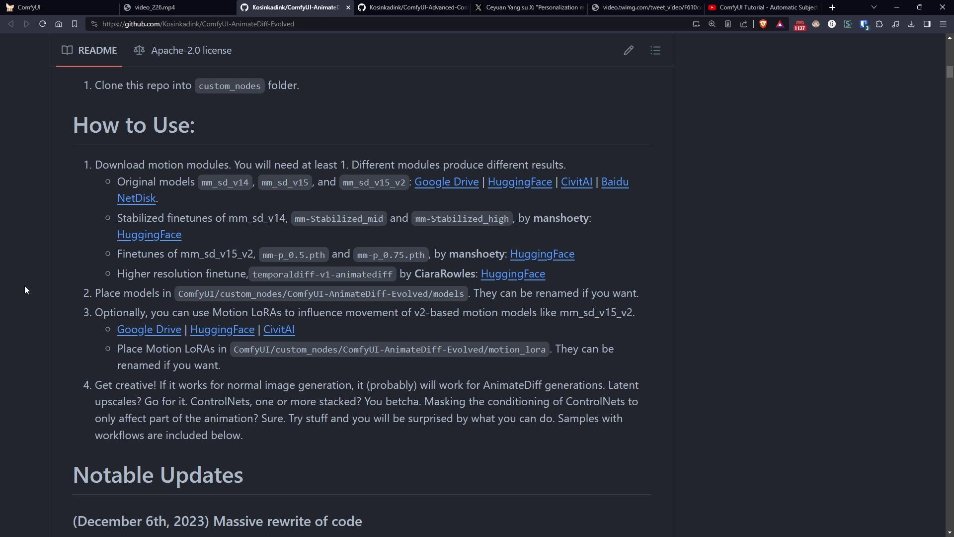
scroll(25, 287, "up", 8)
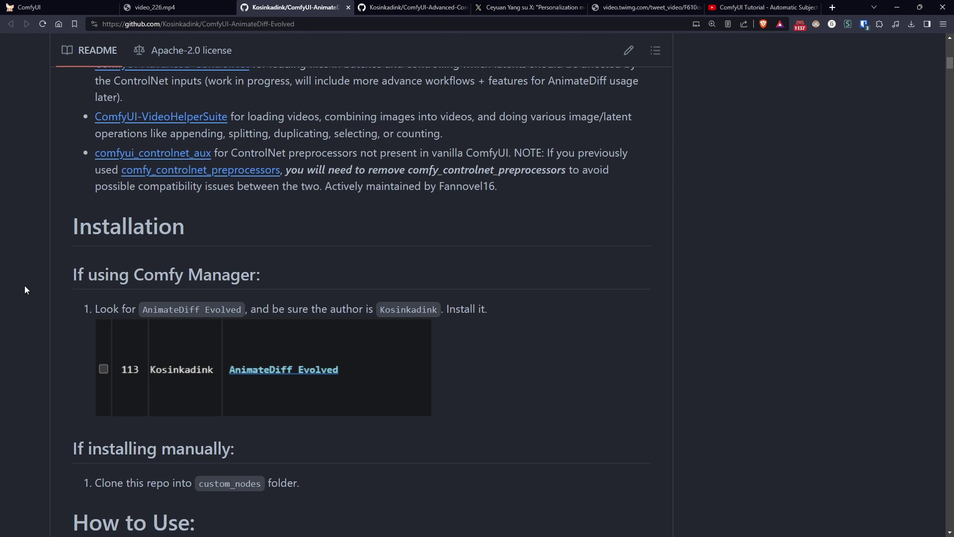
scroll(25, 285, "up", 5)
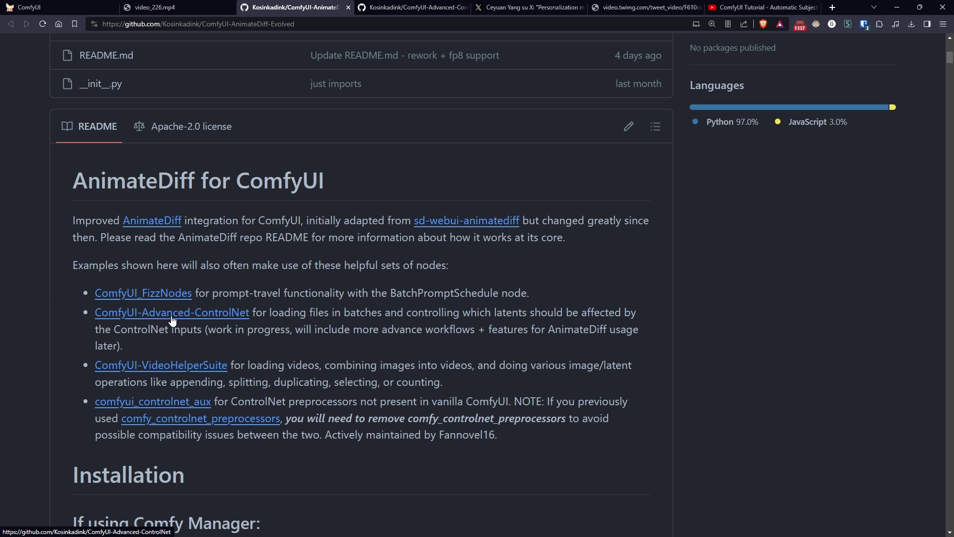
Switch to the ComfyUI-Advanced-ControlNet repository and skim its README
key("ctrl+Tab")
scroll(512, 320, "down", 7)
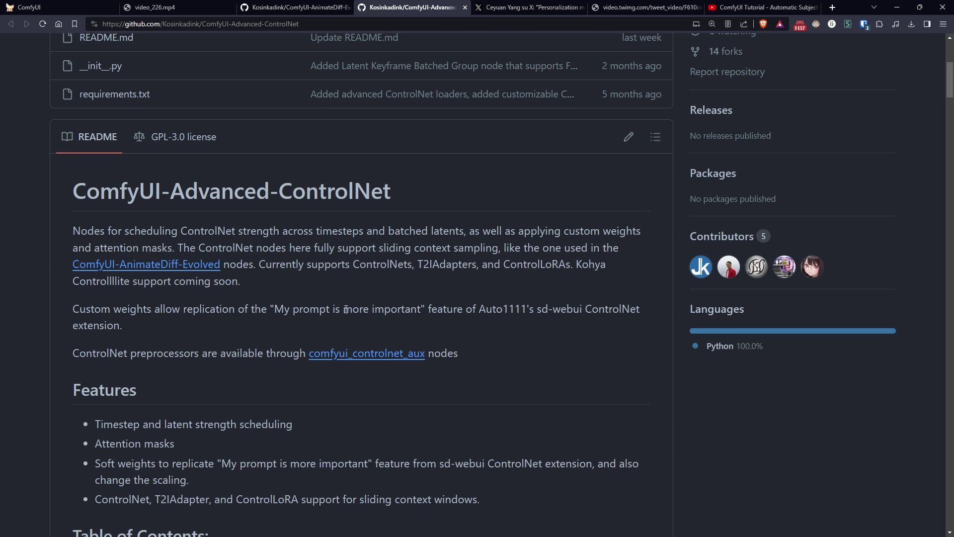
scroll(342, 309, "down", 6)
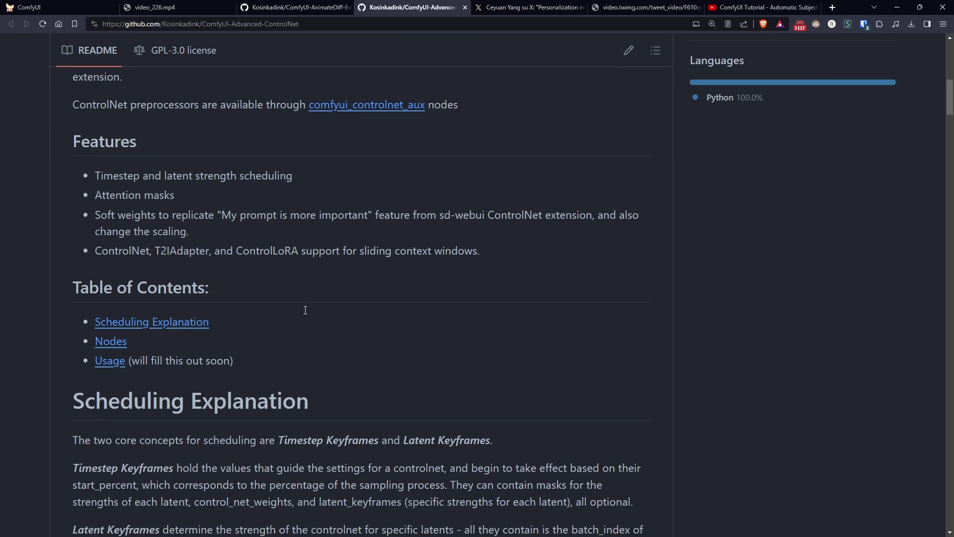
scroll(305, 310, "down", 9)
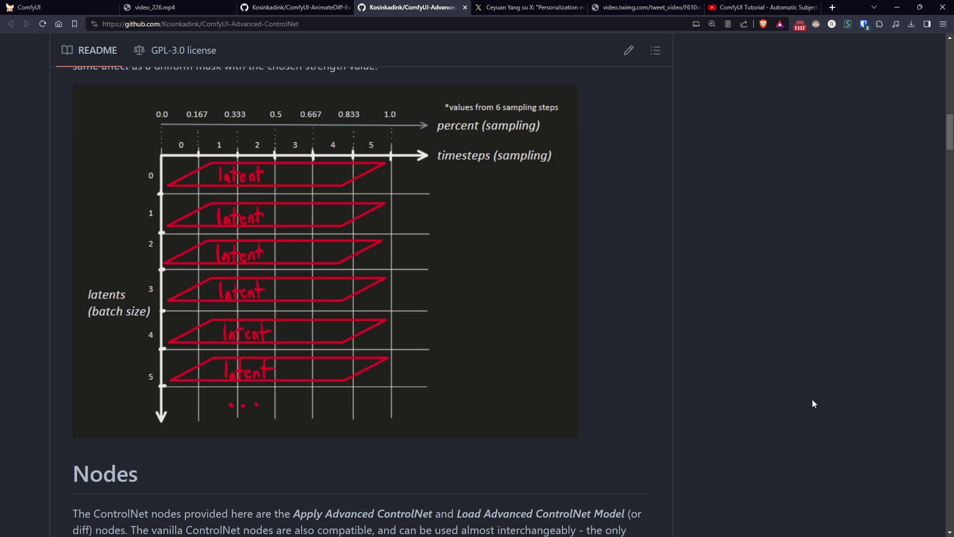
scroll(810, 403, "up", 1)
scroll(803, 403, "up", 1)
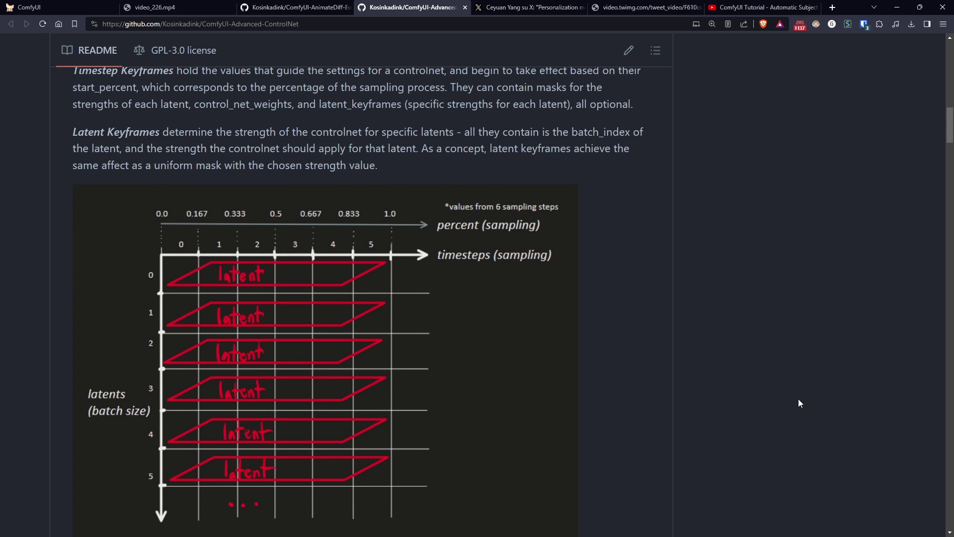
scroll(795, 402, "up", 8)
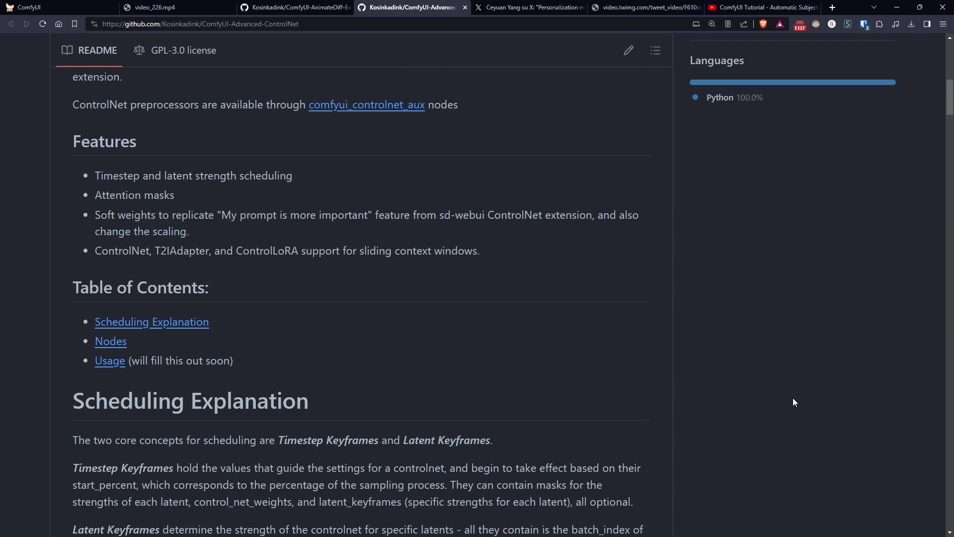
scroll(782, 396, "up", 8)
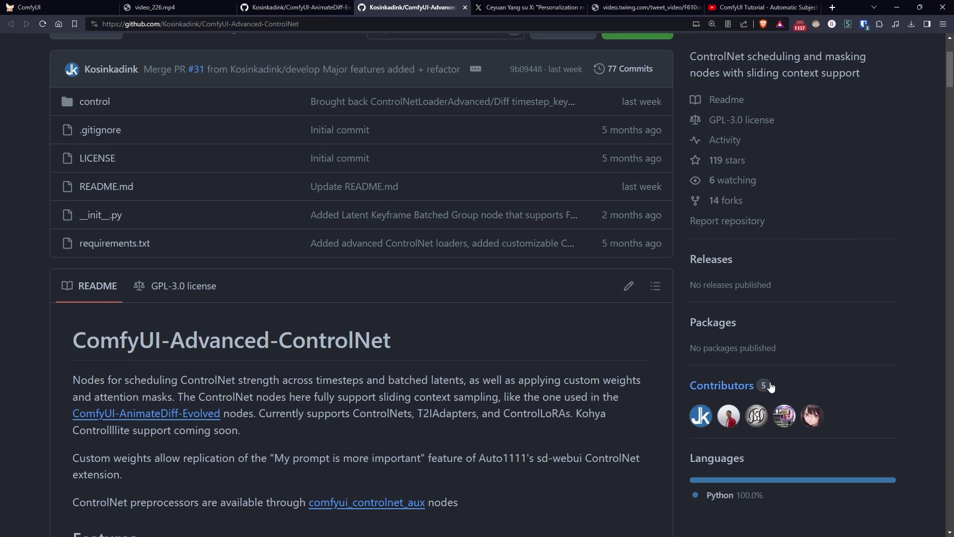
scroll(770, 386, "up", 3)
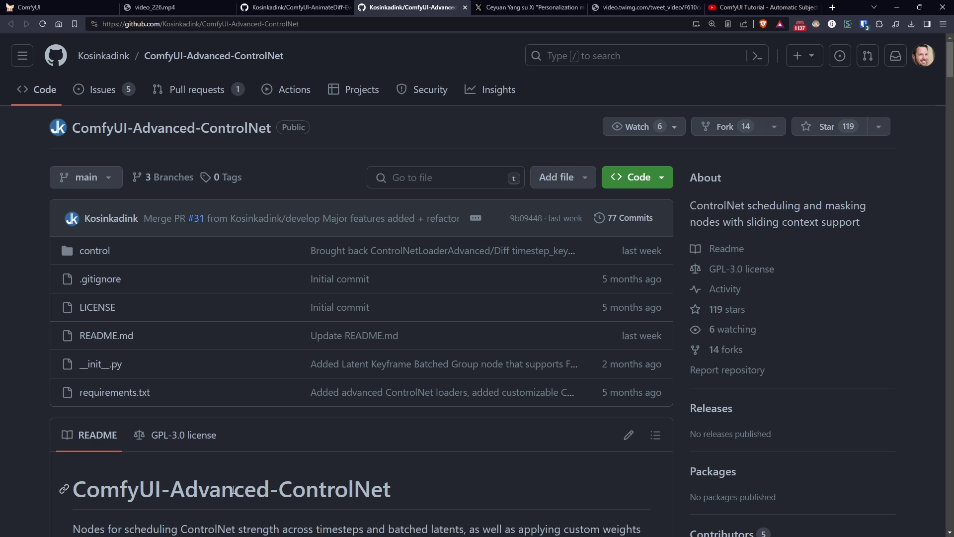
Go from the scheduling diagram back to the top of the Advanced-ControlNet page
left_click_drag(951, 70, 942, 22)
scroll(330, 262, "up", 3)
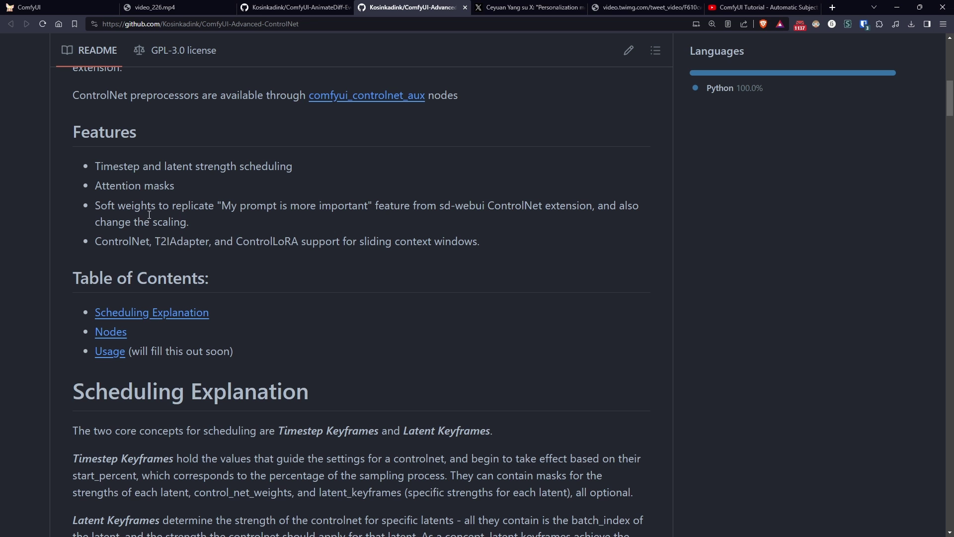
scroll(105, 194, "up", 6)
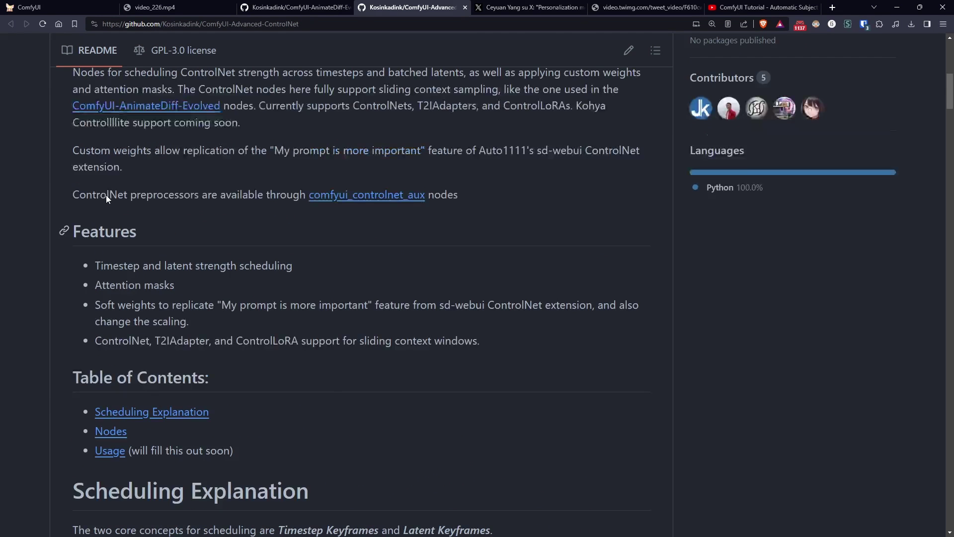
scroll(106, 195, "up", 5)
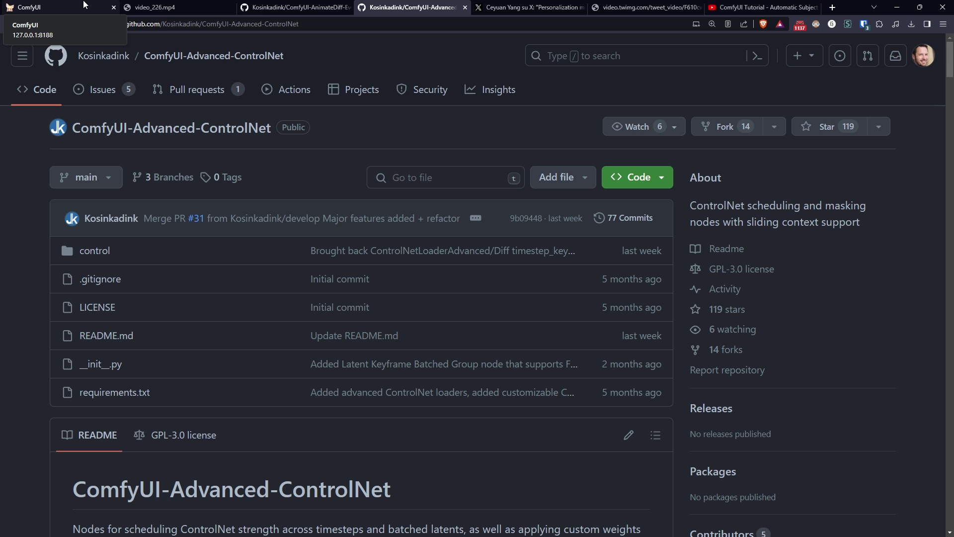
Return to the ComfyUI workflow and zoom in on the Load Video and AUTO MASK nodes
left_click(83, 5)
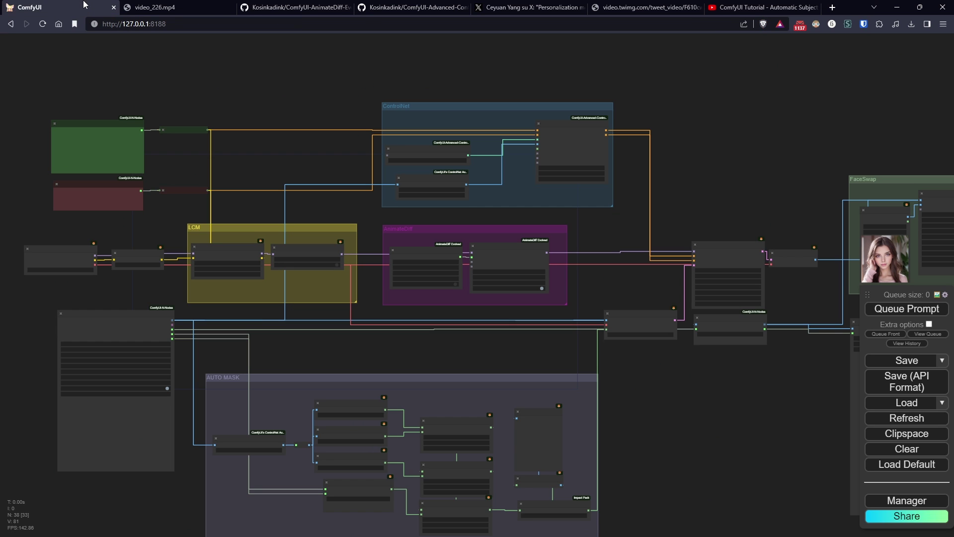
left_click_drag(198, 80, 234, 63)
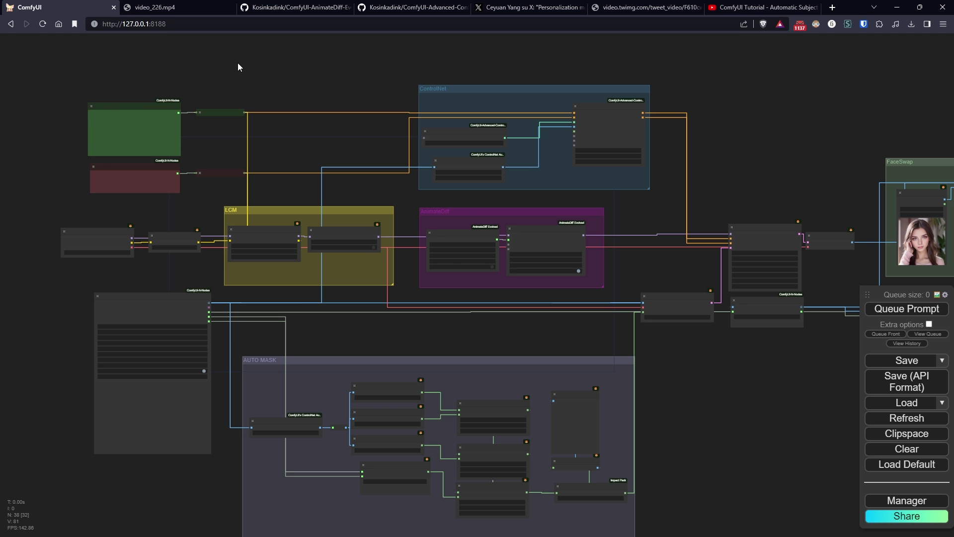
scroll(238, 62, "up", 3)
left_click_drag(253, 106, 488, 70)
left_click_drag(227, 342, 115, 337)
scroll(115, 336, "up", 2)
left_click_drag(150, 287, 62, 143)
scroll(43, 308, "up", 2)
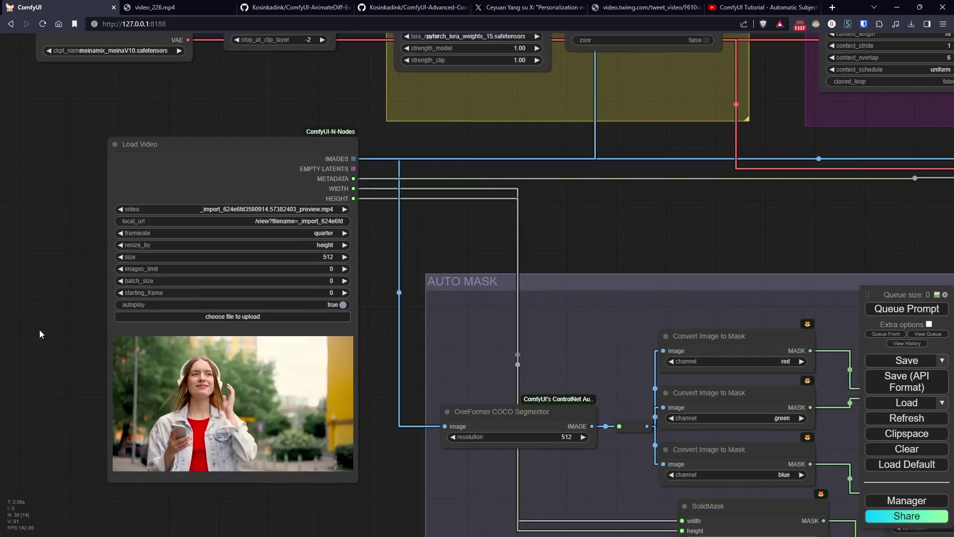
left_click_drag(43, 332, 62, 276)
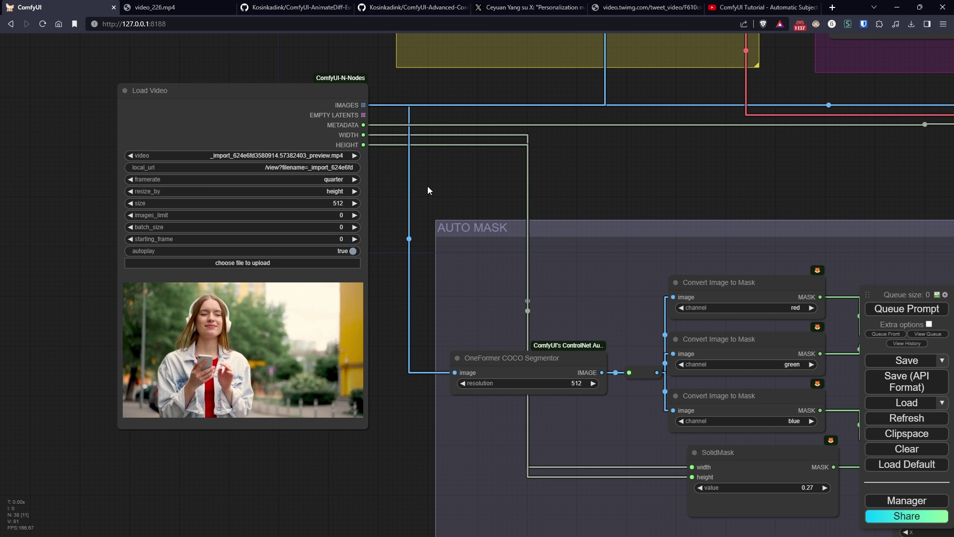
left_click_drag(433, 181, 392, 505)
left_click_drag(311, 348, 248, 332)
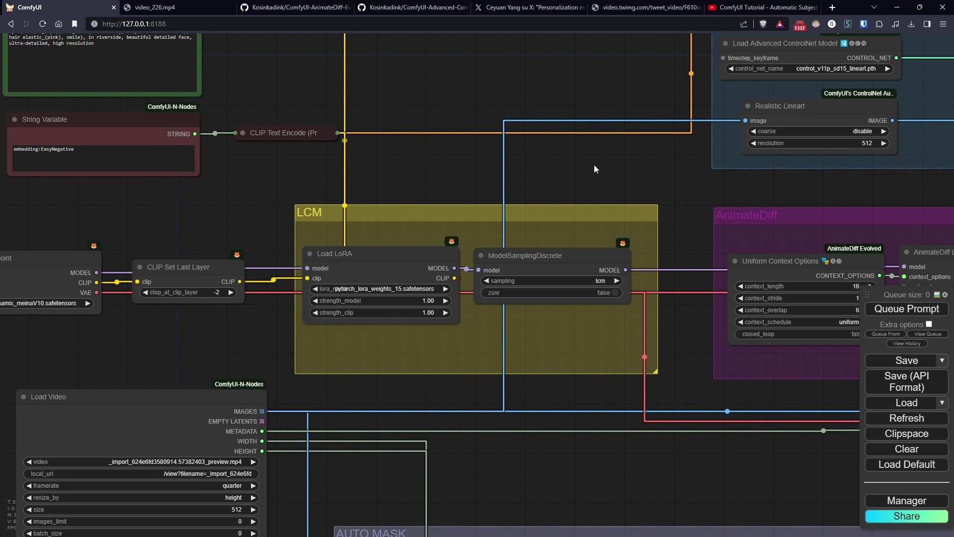
left_click_drag(594, 165, 33, 139)
scroll(392, 256, "down", 8)
scroll(550, 243, "up", 6)
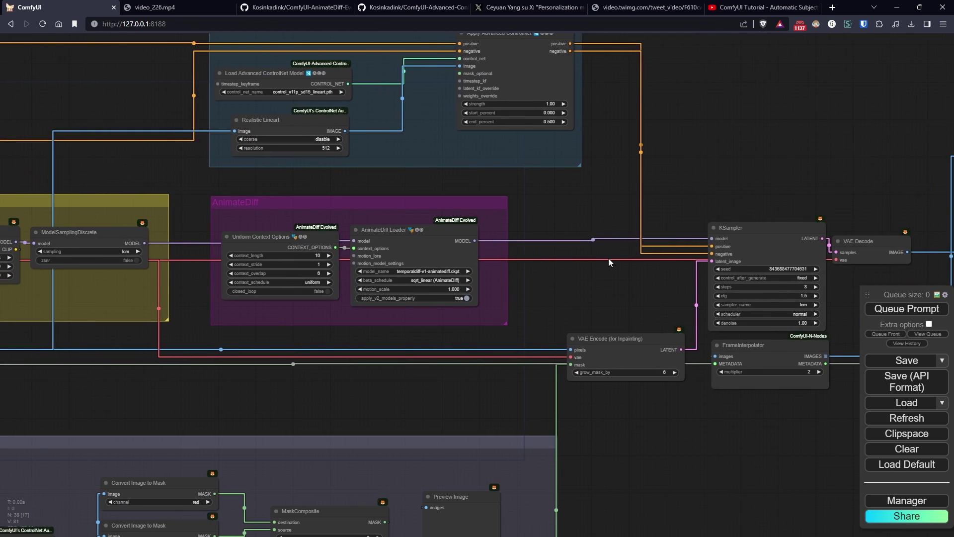
left_click_drag(610, 268, 674, 349)
left_click_drag(291, 246, 855, 177)
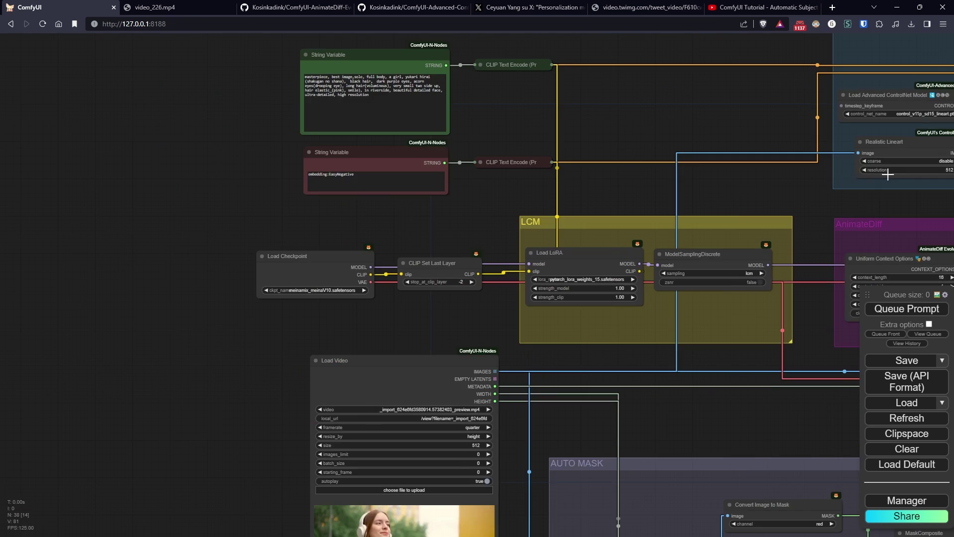
scroll(412, 257, "up", 5)
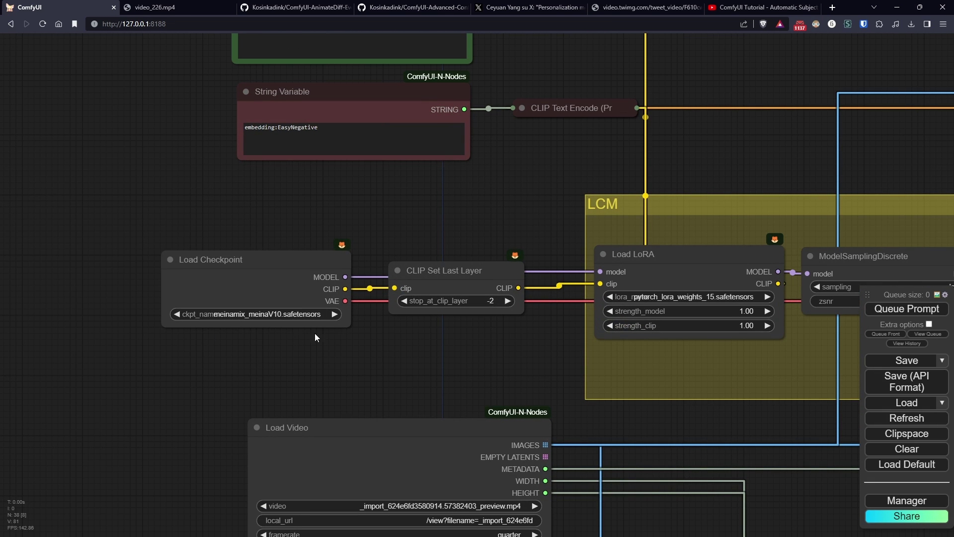
left_click_drag(486, 329, 301, 306)
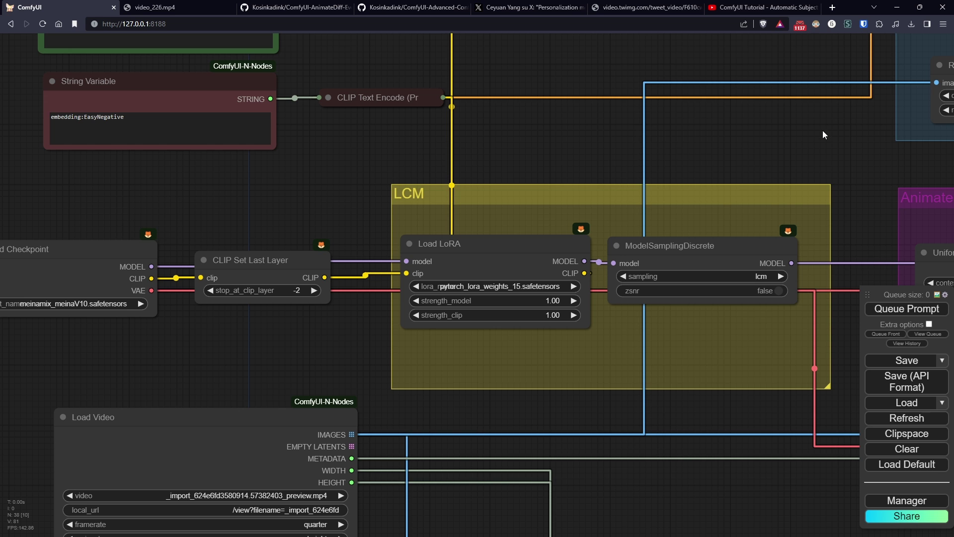
left_click_drag(821, 130, 624, 121)
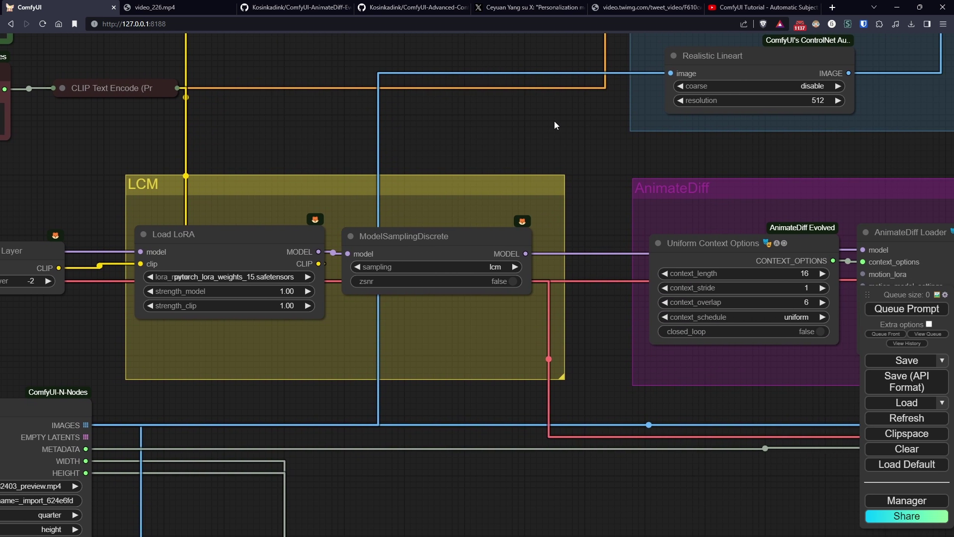
left_click_drag(551, 125, 44, 167)
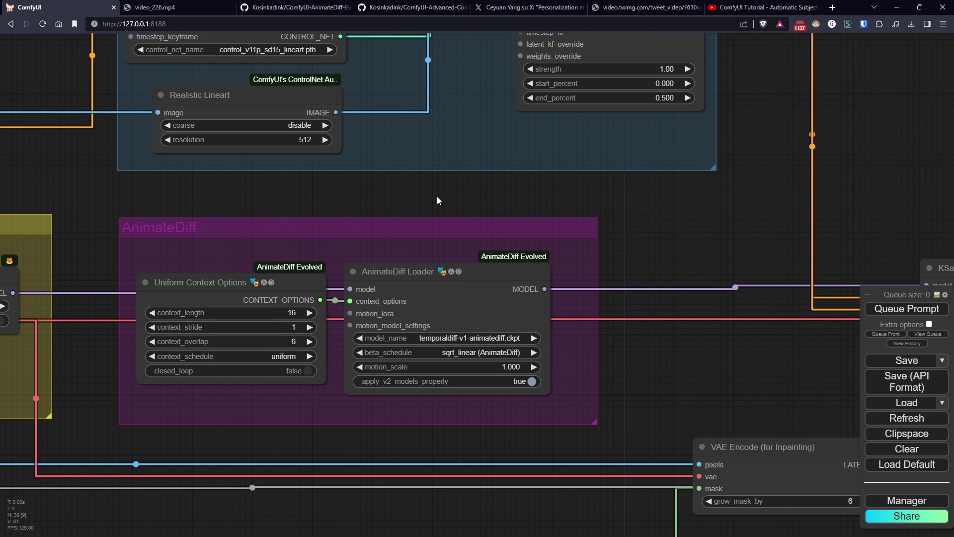
Bring the AnimateDiff Loader into view and keep temporaldiff-v1-animatediff.ckpt as its motion model
left_click_drag(435, 189, 437, 167)
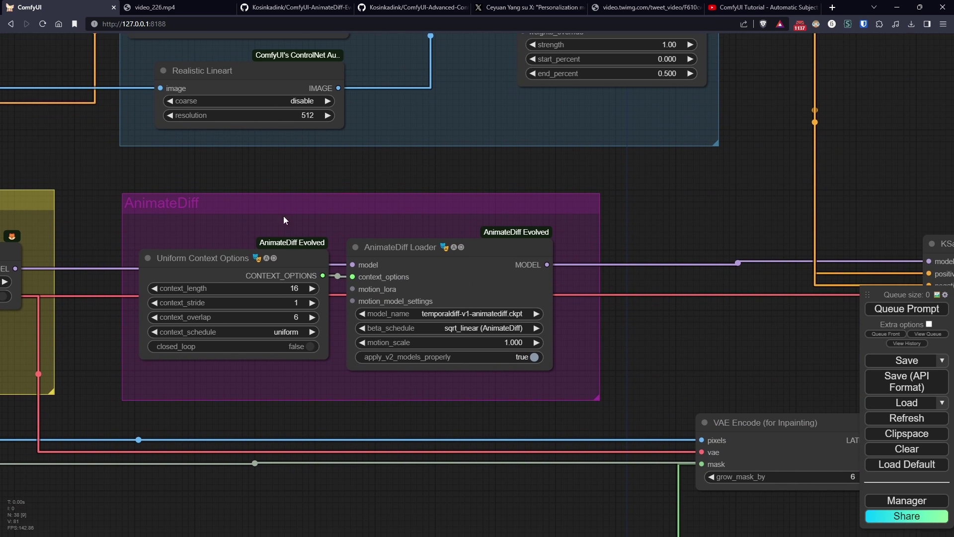
scroll(284, 438, "up", 1)
scroll(284, 438, "up", 1)
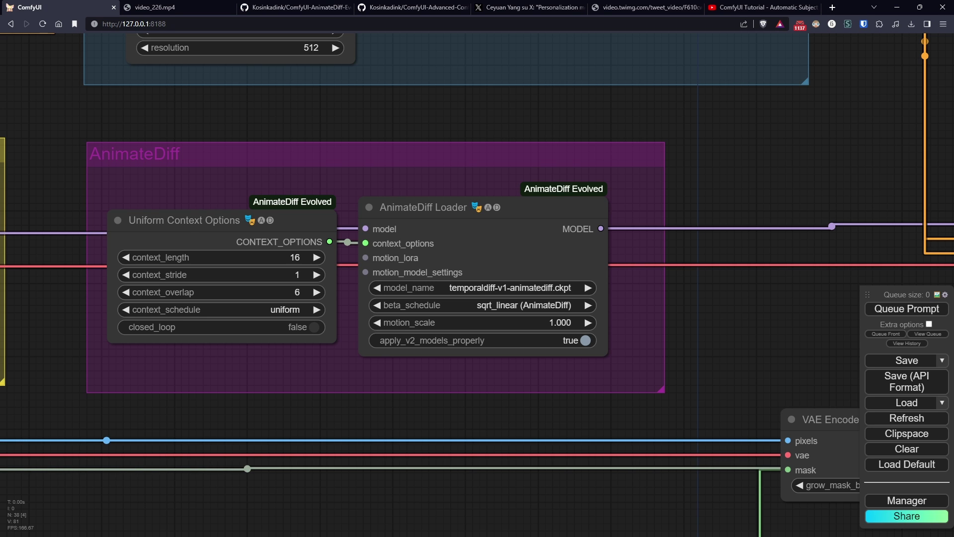
left_click_drag(285, 407, 363, 400)
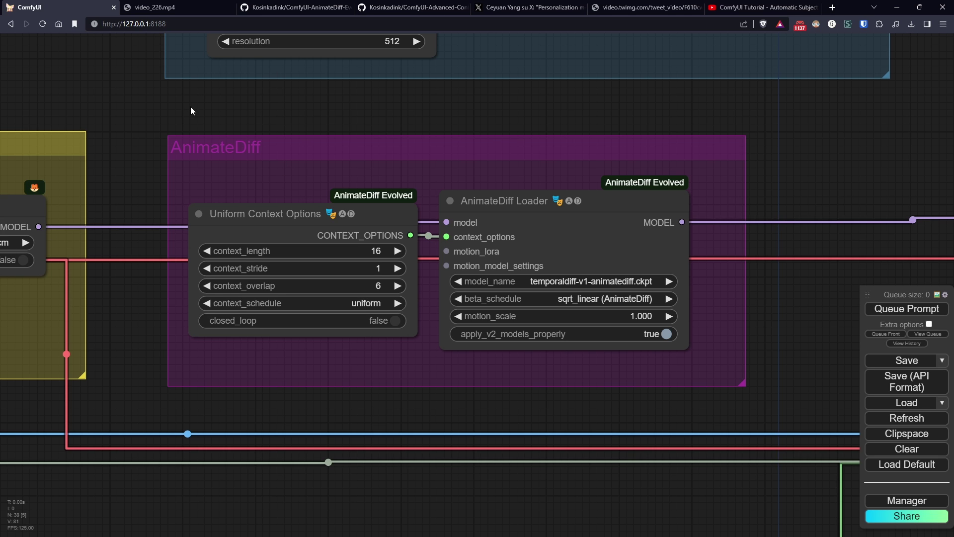
left_click_drag(197, 105, 257, 100)
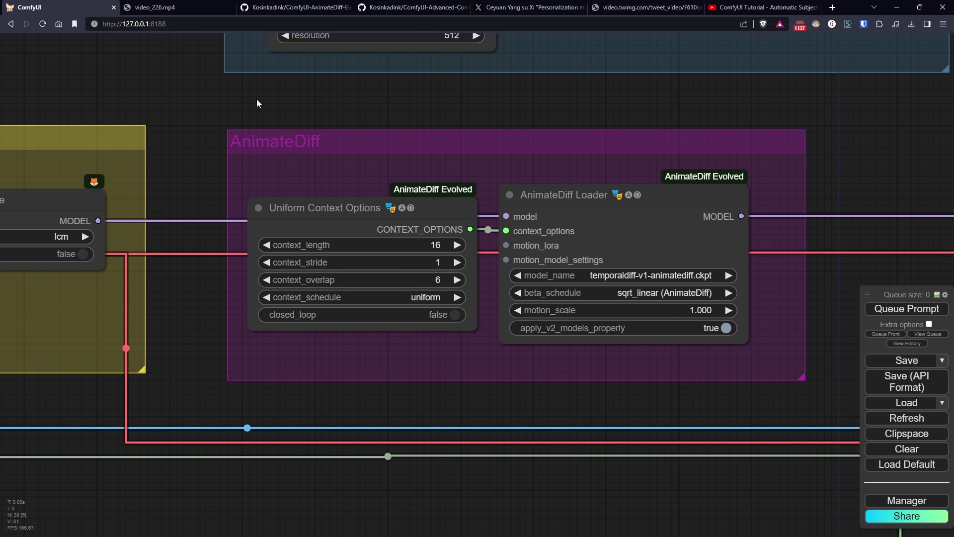
left_click_drag(417, 103, 422, 180)
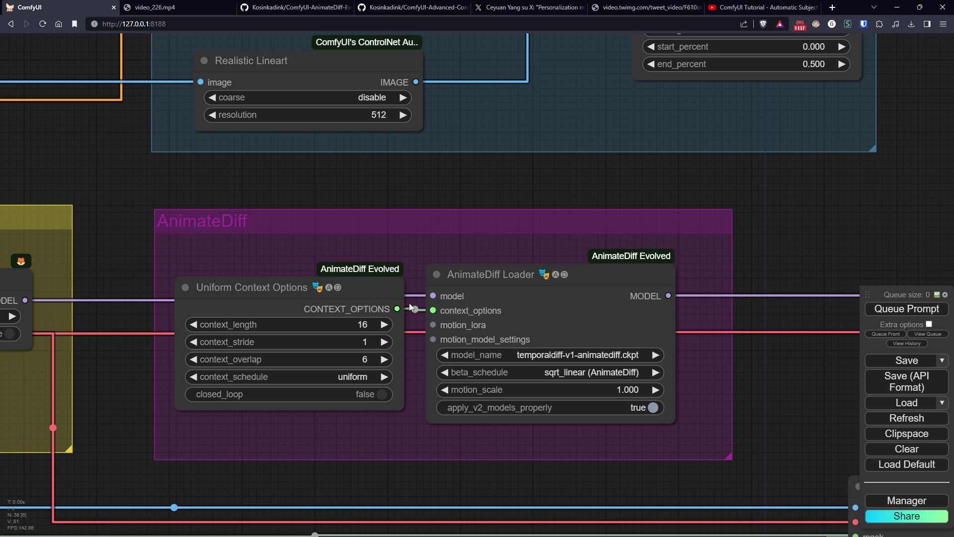
left_click_drag(812, 268, 602, 221)
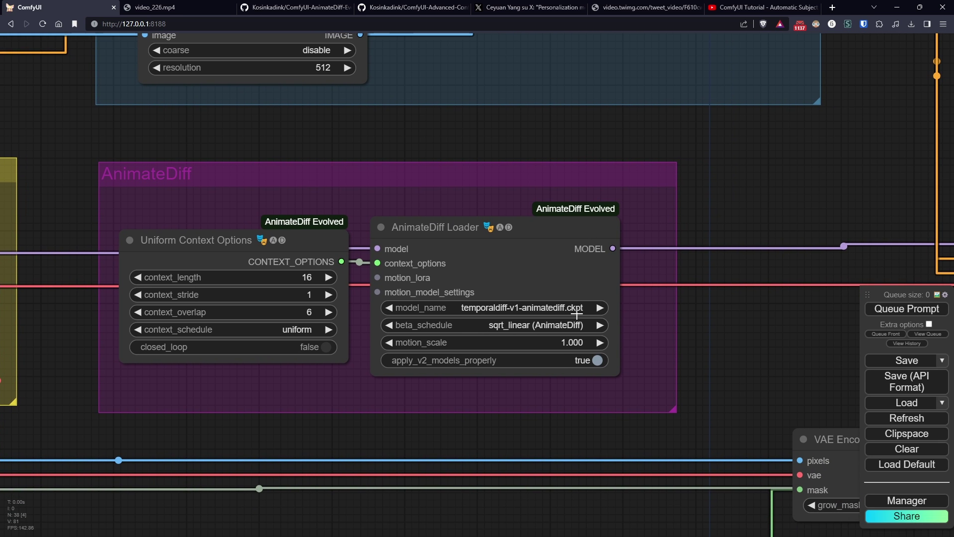
left_click(523, 308)
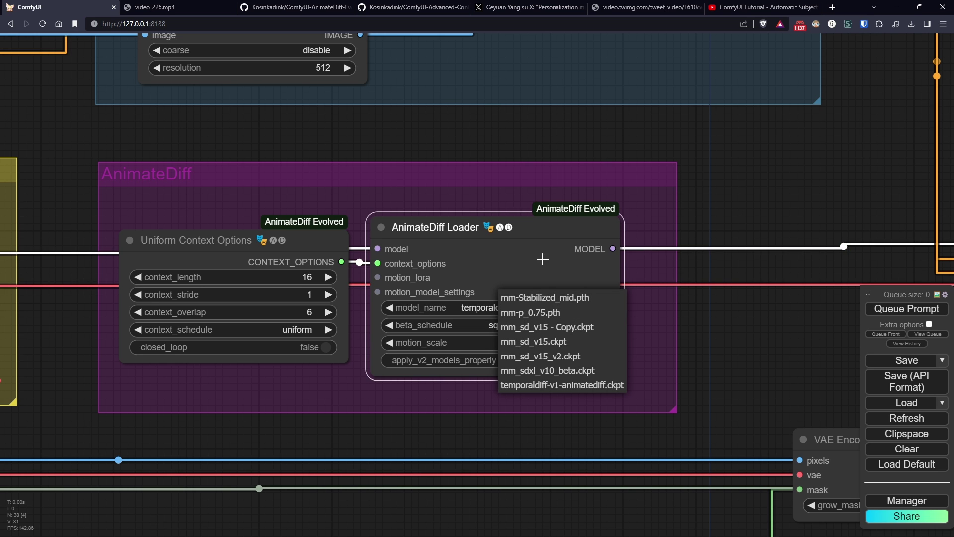
left_click(552, 225)
Nudge the Loader and Context Options nodes, then pull a motion_lora link to open the node menu
left_click_drag(553, 226, 559, 218)
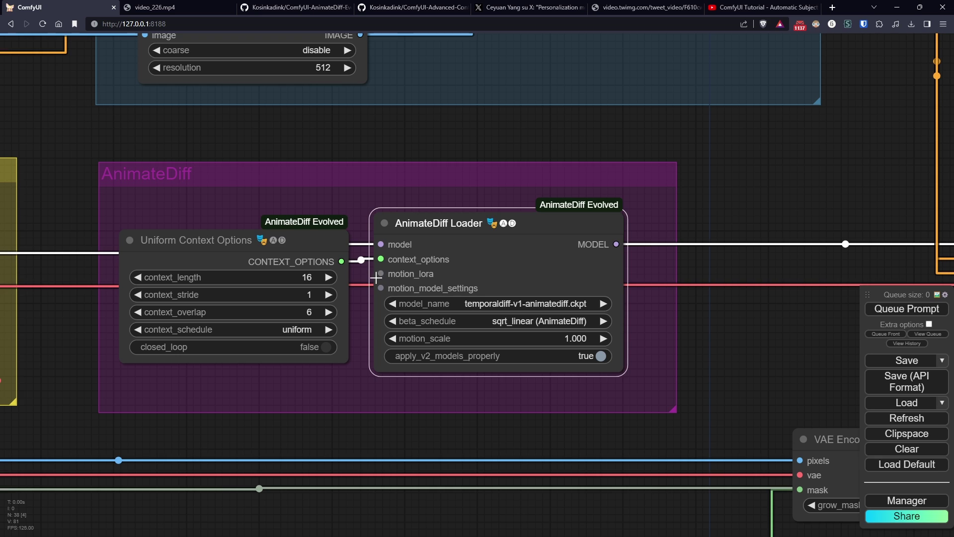
left_click_drag(264, 243, 256, 239)
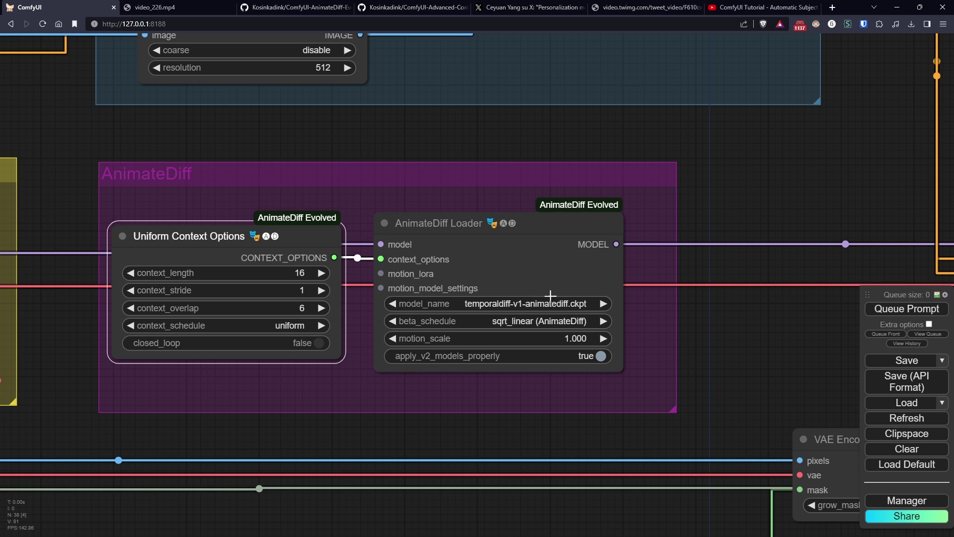
left_click_drag(373, 277, 334, 172)
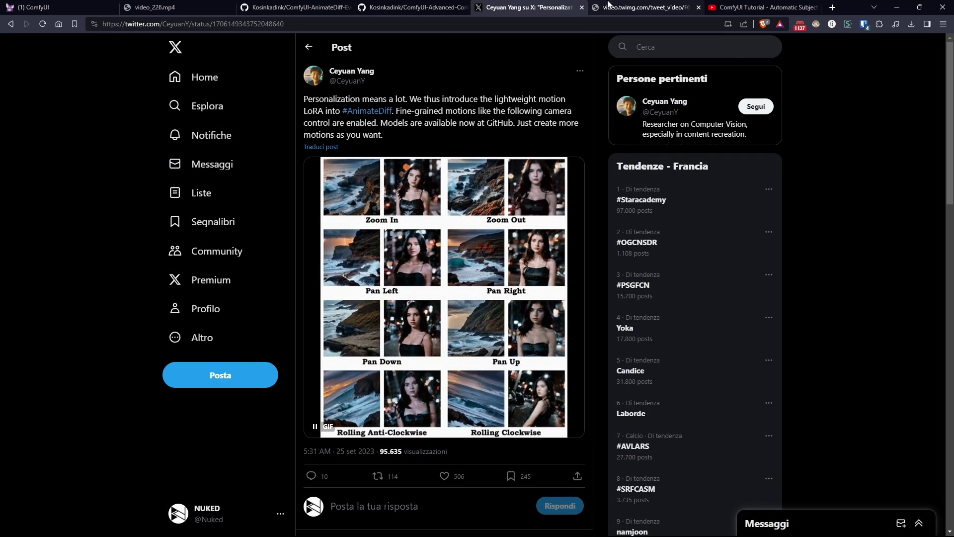
Watch the camera-motion grid video, then scroll the AnimateDiff-Evolved README to How to Use
key("ctrl+Tab")
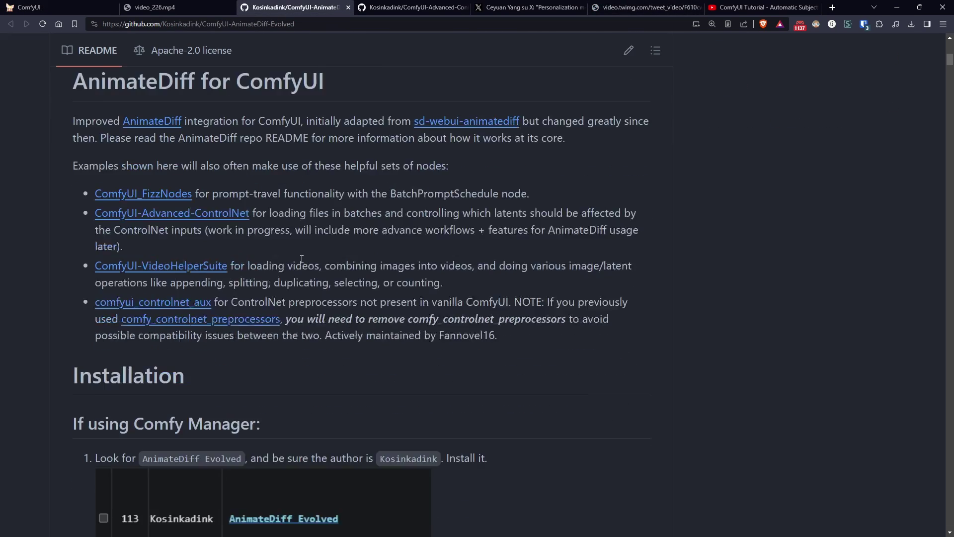
scroll(302, 259, "down", 10)
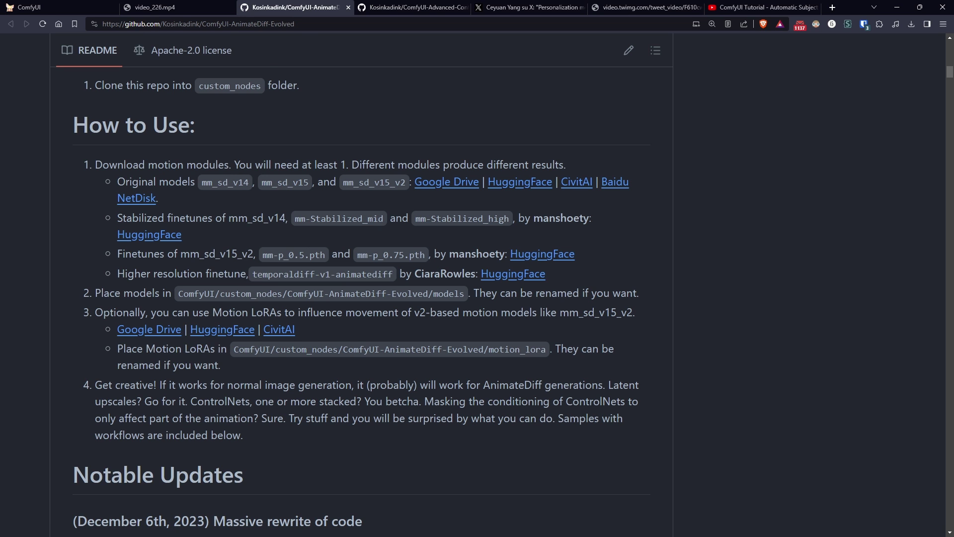
Browse custom_nodes to ComfyUI-AnimateDiff-Evolved and confirm motion_lora holds TiltDown and ZoomIn LoRA checkpoints
key("alt+Tab")
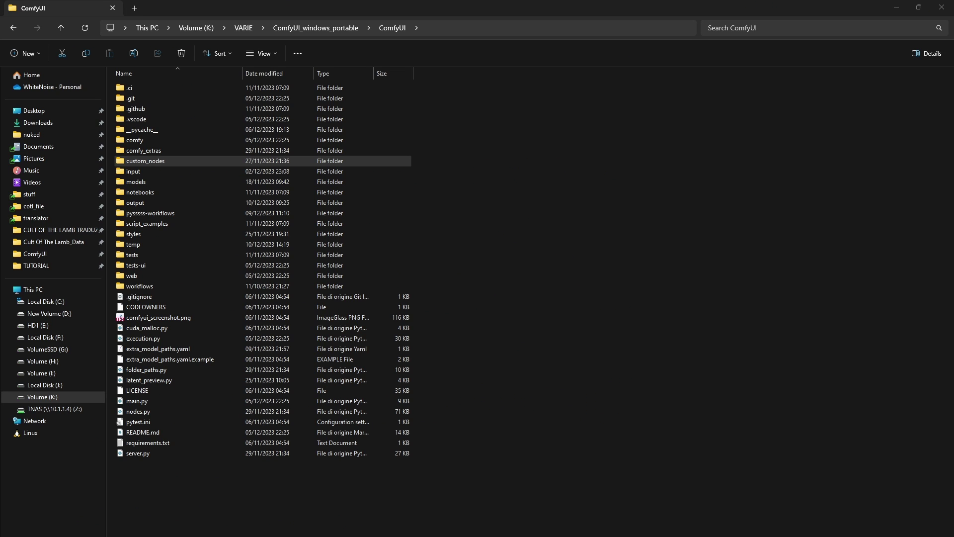
double_click(160, 162)
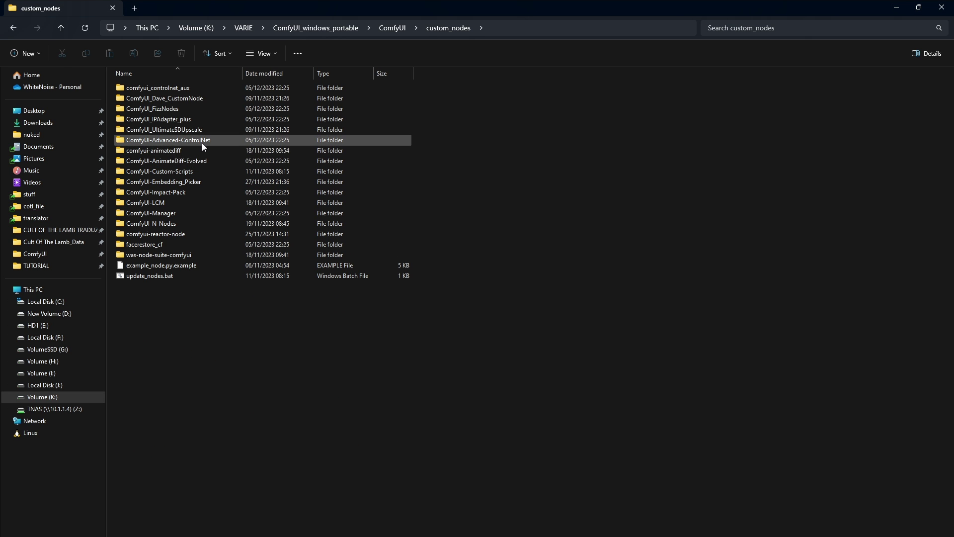
left_click(202, 161)
double_click(202, 161)
double_click(166, 107)
left_click(547, 29)
double_click(160, 118)
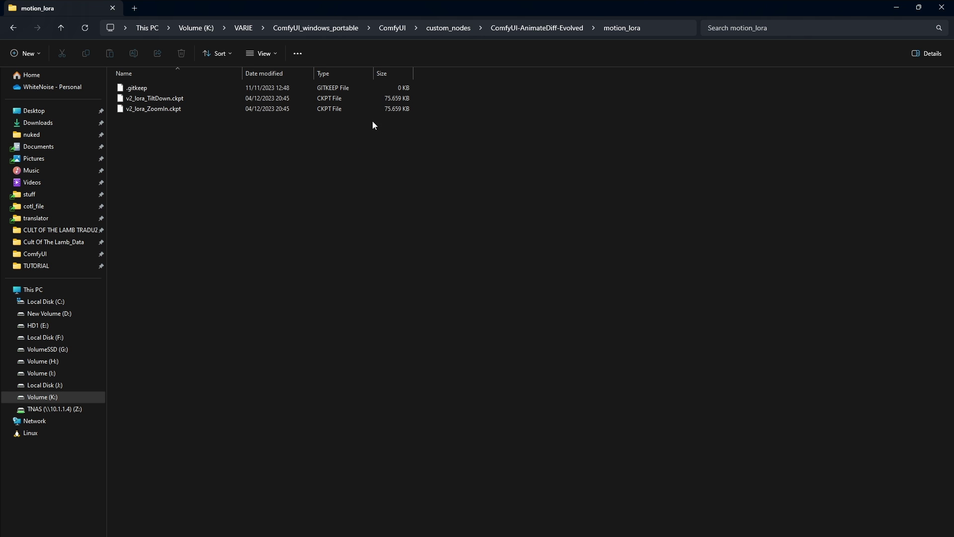
Go back up from motion_lora to the ComfyUI-AnimateDiff-Evolved folder
left_click(555, 28)
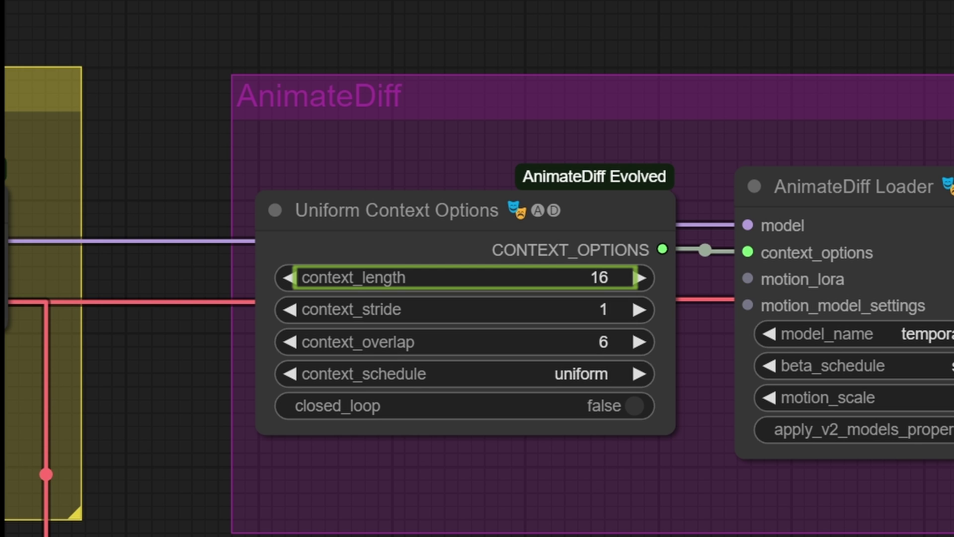
left_click(630, 277)
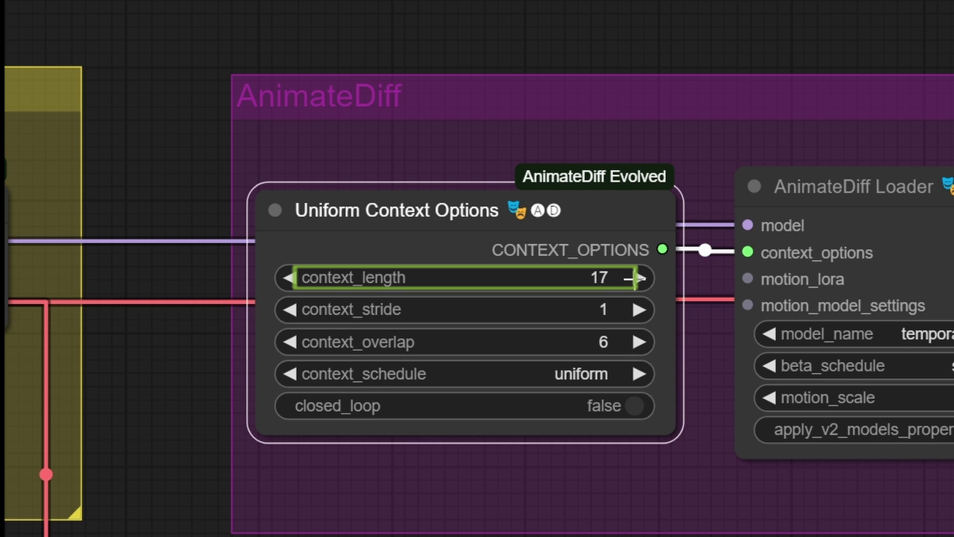
left_click(630, 277)
left_click(631, 277)
left_click(630, 278)
left_click(630, 277)
left_click(631, 277)
left_click(632, 277)
left_click(632, 277)
left_click(632, 278)
left_click(633, 278)
left_click(634, 278)
left_click(634, 278)
left_click(635, 278)
left_click(594, 277)
type("16")
key("Tab")
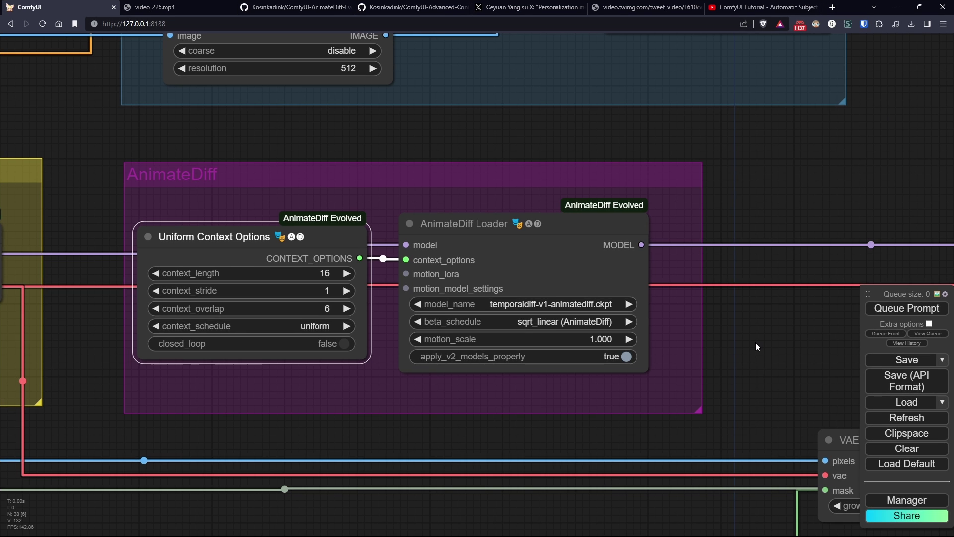
scroll(755, 342, "down", 5)
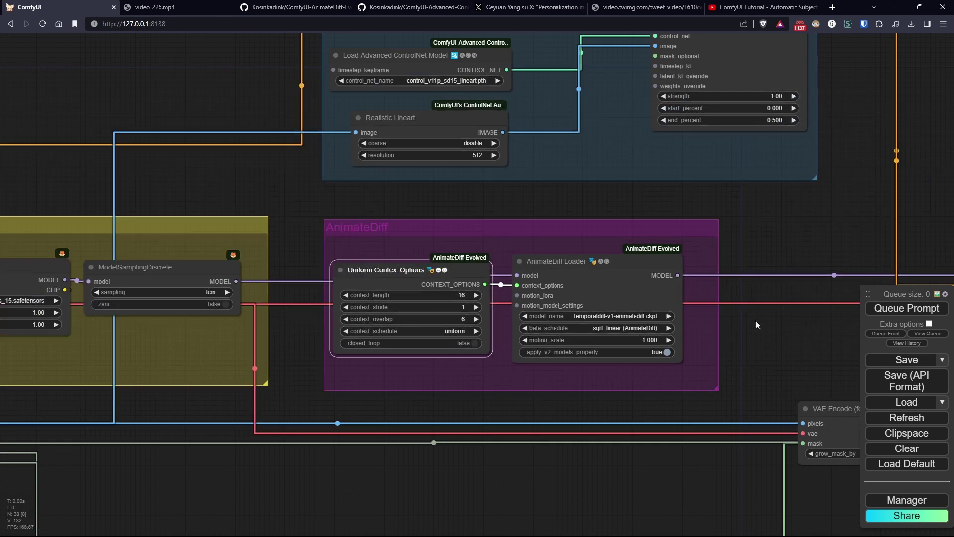
left_click_drag(757, 297, 701, 438)
scroll(691, 426, "up", 4)
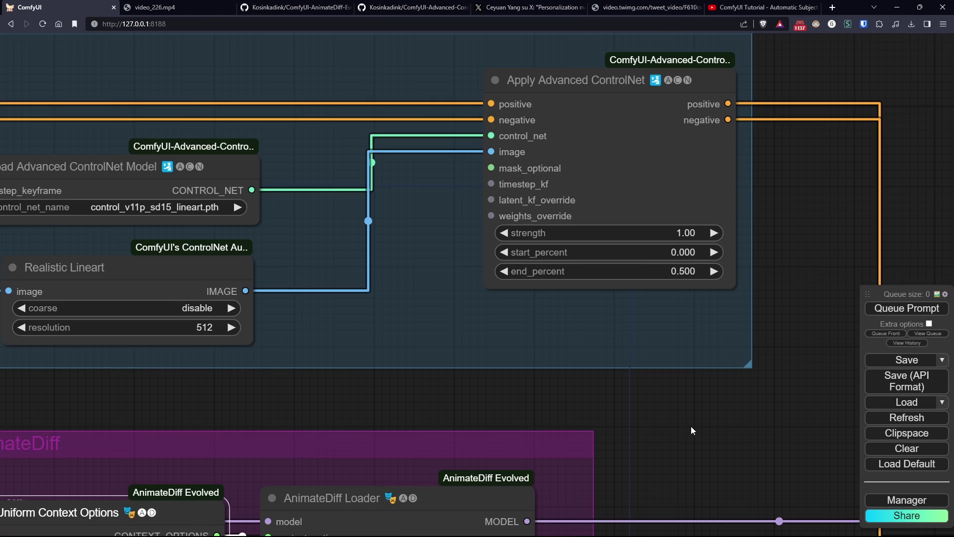
scroll(690, 425, "down", 2)
left_click_drag(649, 419, 725, 463)
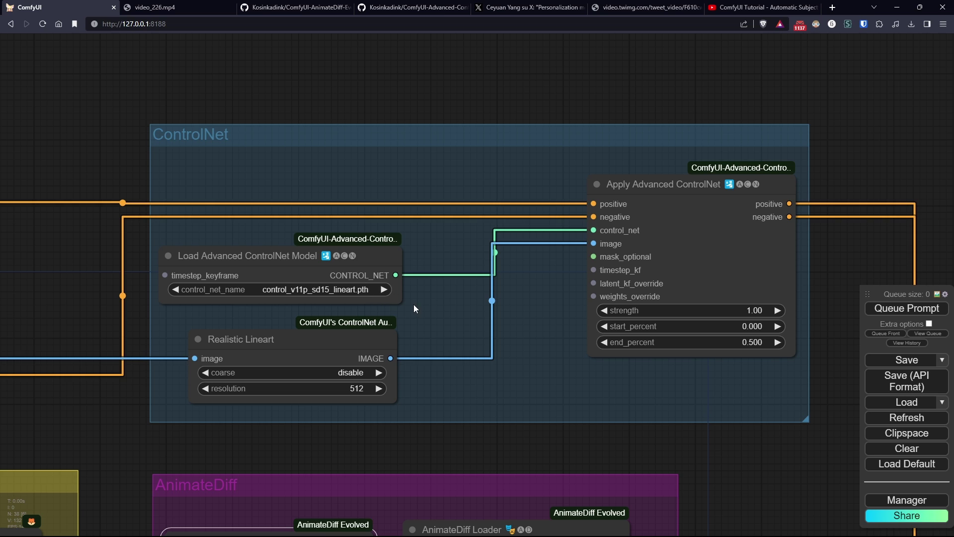
left_click(779, 342)
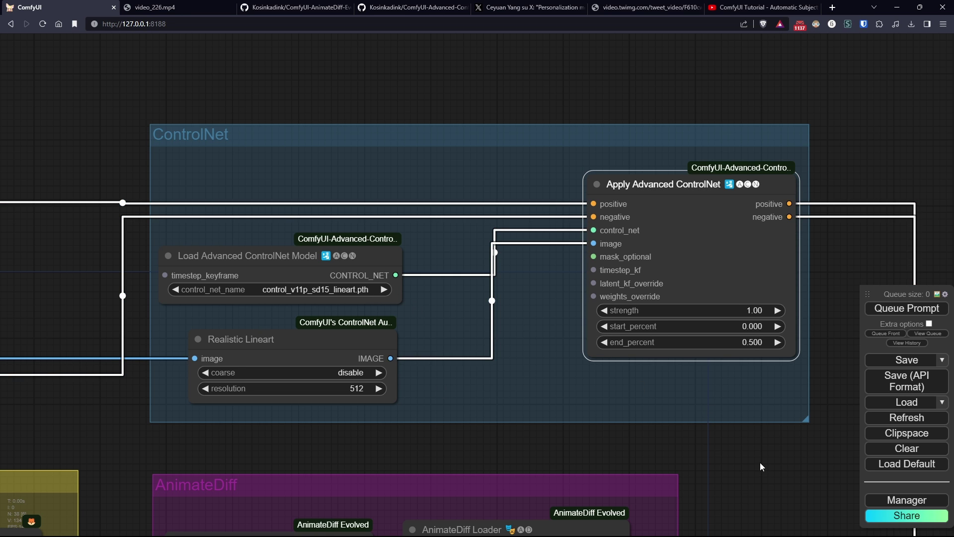
left_click_drag(760, 463, 485, 290)
left_click_drag(280, 501, 415, 38)
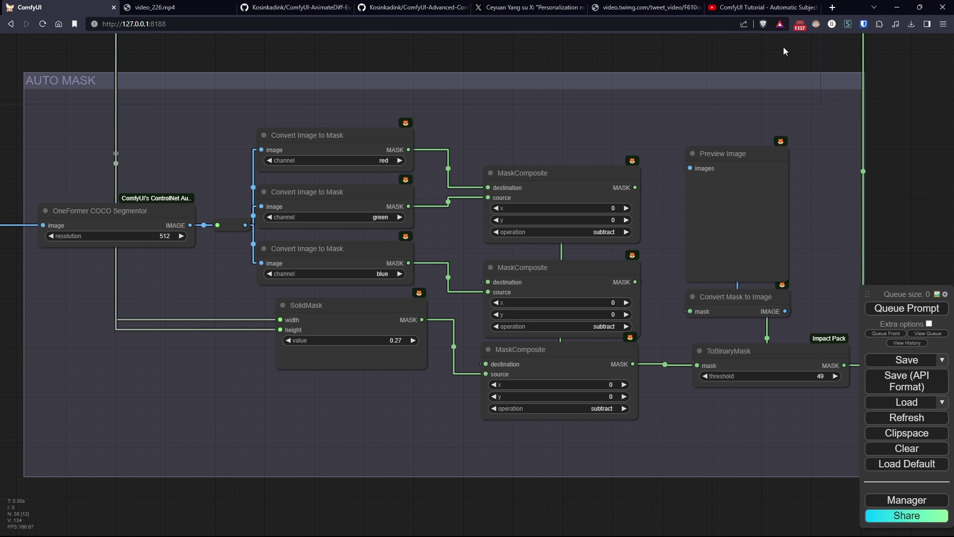
left_click(766, 7)
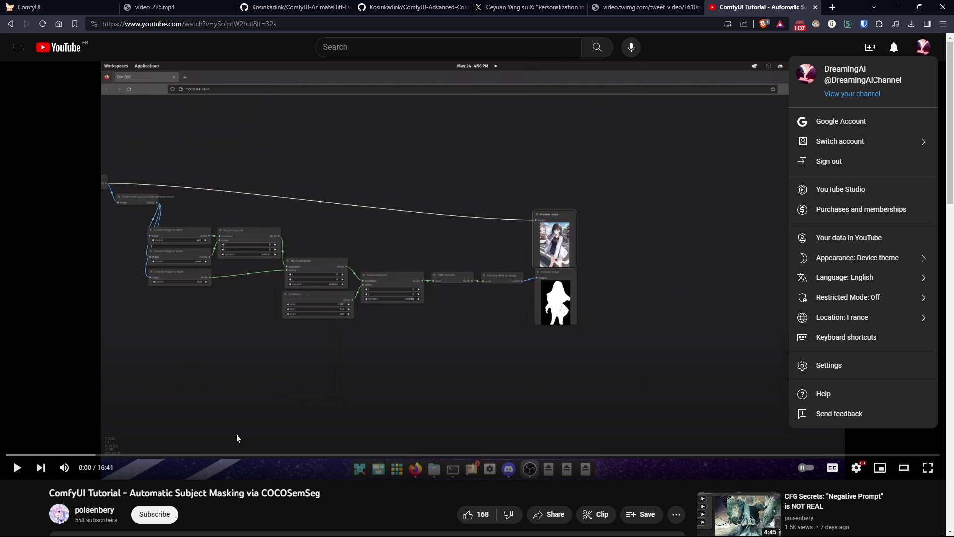
left_click_drag(52, 494, 323, 495)
left_click(294, 499)
scroll(292, 504, "down", 1)
scroll(292, 504, "up", 1)
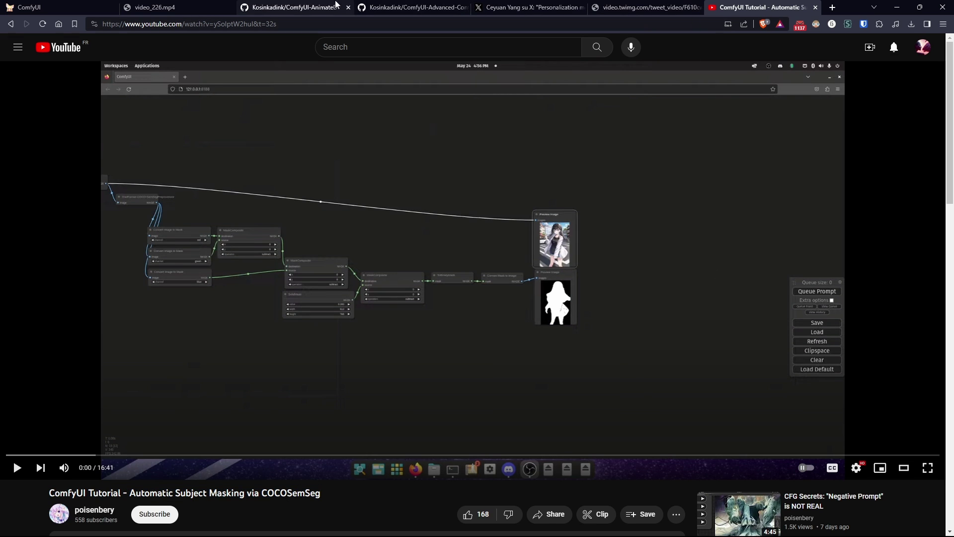
left_click(91, 5)
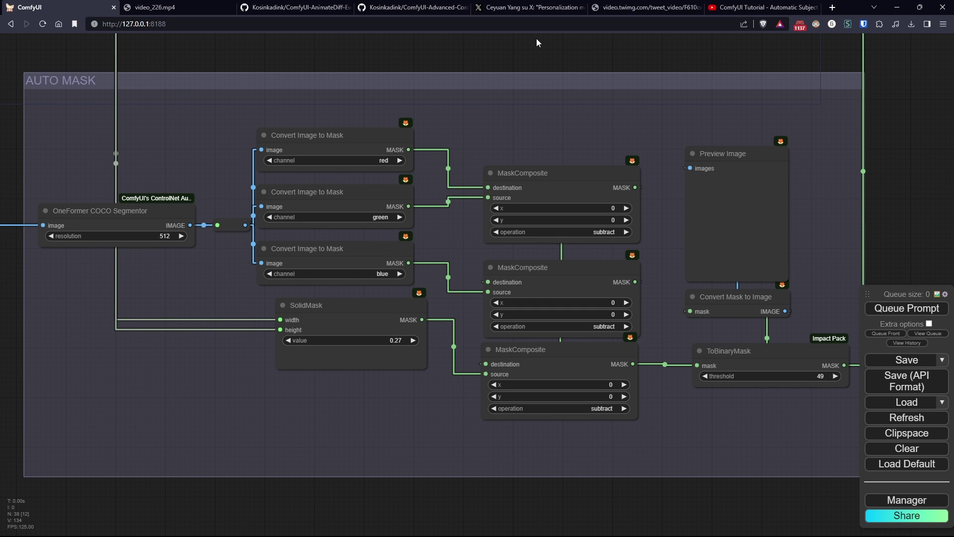
left_click_drag(712, 81, 470, 278)
left_click_drag(702, 267, 522, 395)
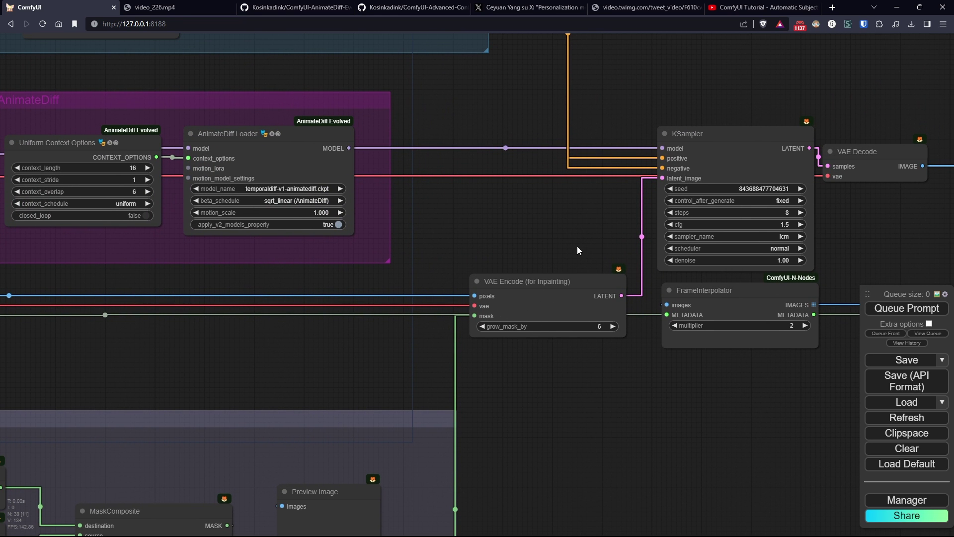
left_click_drag(577, 250, 377, 362)
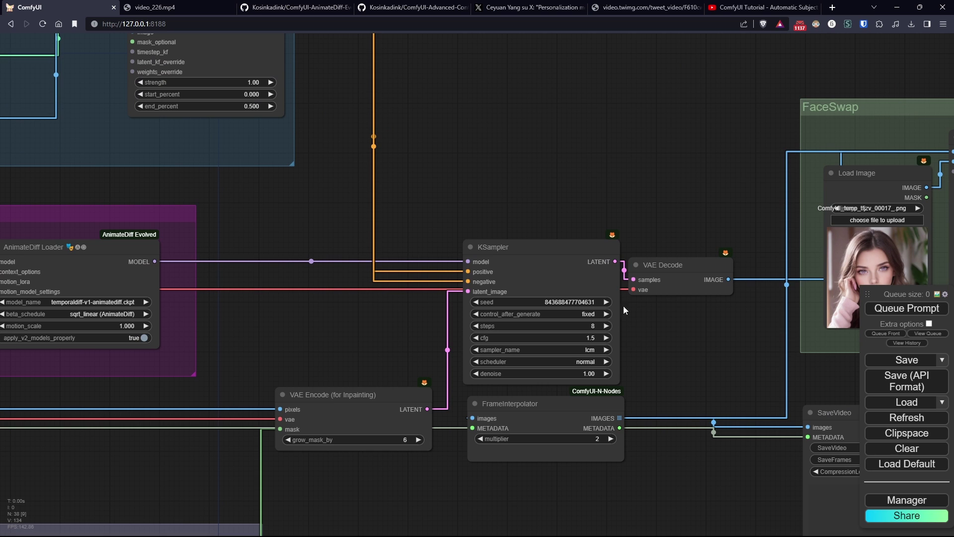
left_click_drag(632, 338, 617, 279)
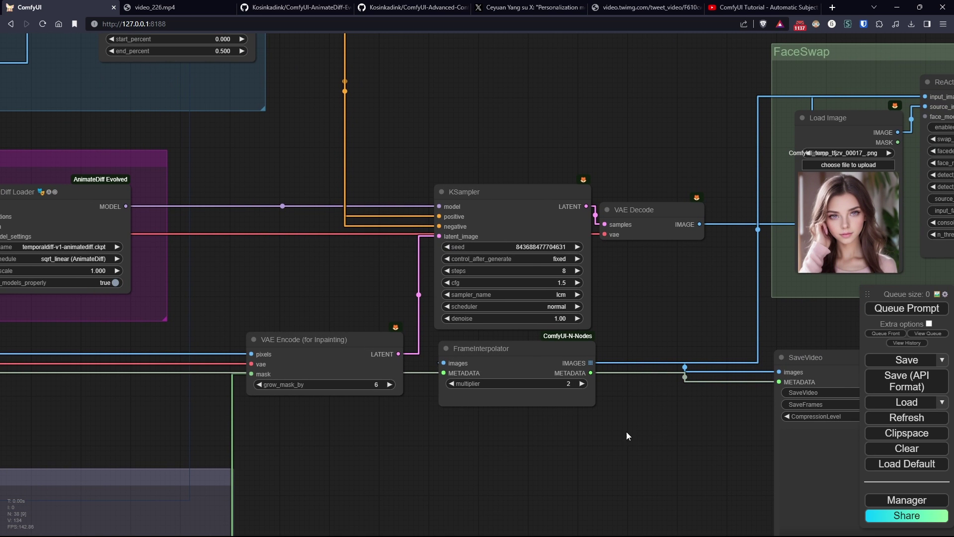
left_click_drag(622, 433, 233, 527)
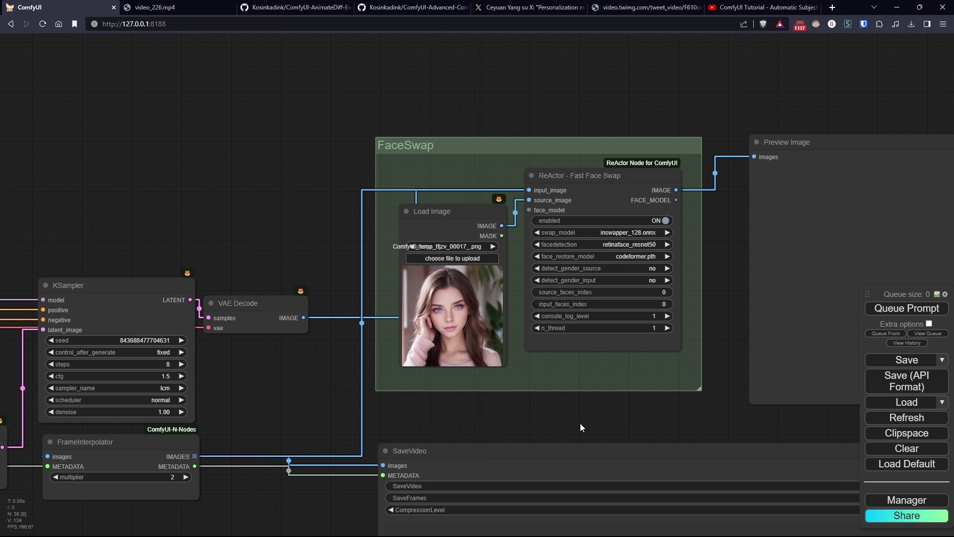
Inspect the FrameInterpolator and SaveVideo nodes, then pan over to the ReActor and Load Image nodes
left_click_drag(579, 422, 792, 263)
left_click(375, 288)
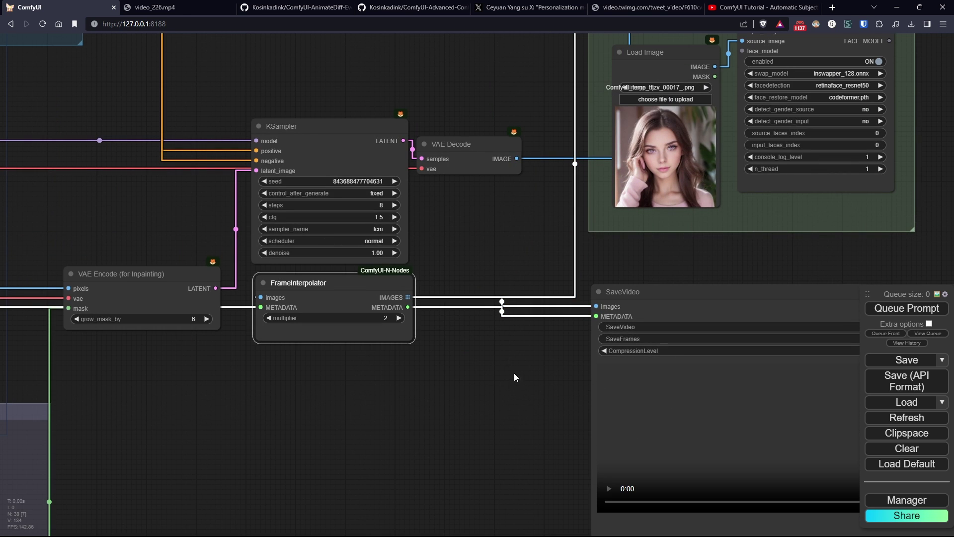
left_click_drag(516, 385, 378, 302)
scroll(383, 362, "down", 1)
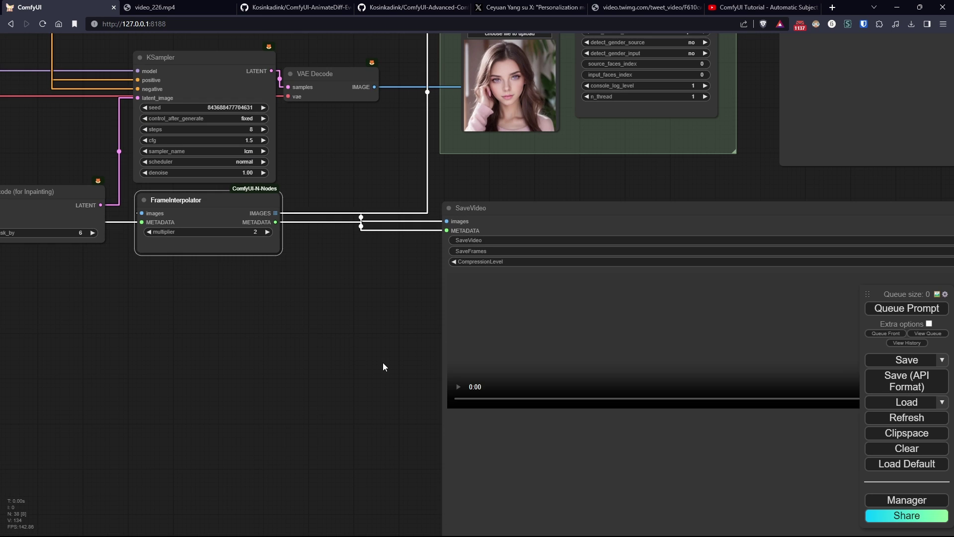
left_click(485, 208)
left_click_drag(396, 343, 172, 238)
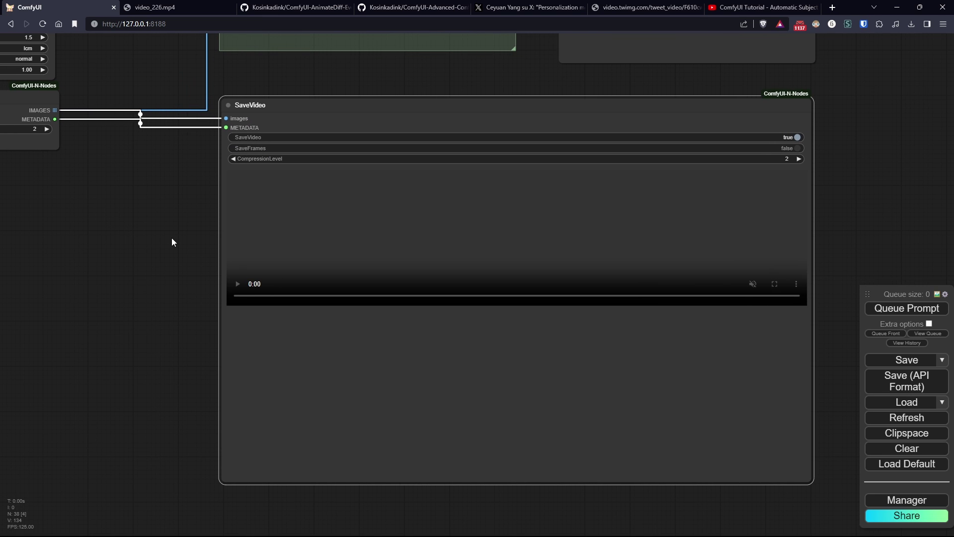
scroll(183, 305, "up", 1)
scroll(179, 305, "down", 3)
left_click_drag(179, 305, 306, 286)
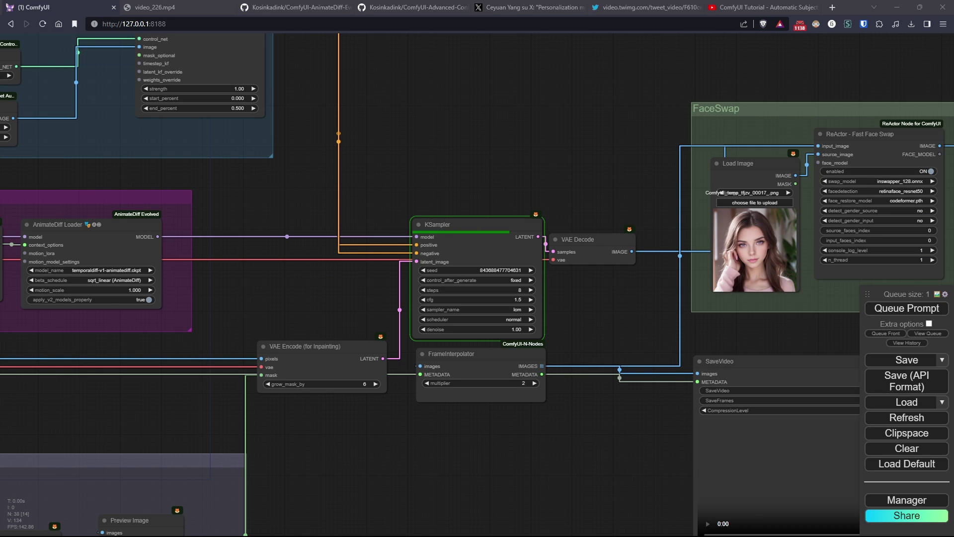
Pan to follow the render as it reaches the face-swap nodes
left_click_drag(546, 124, 145, 199)
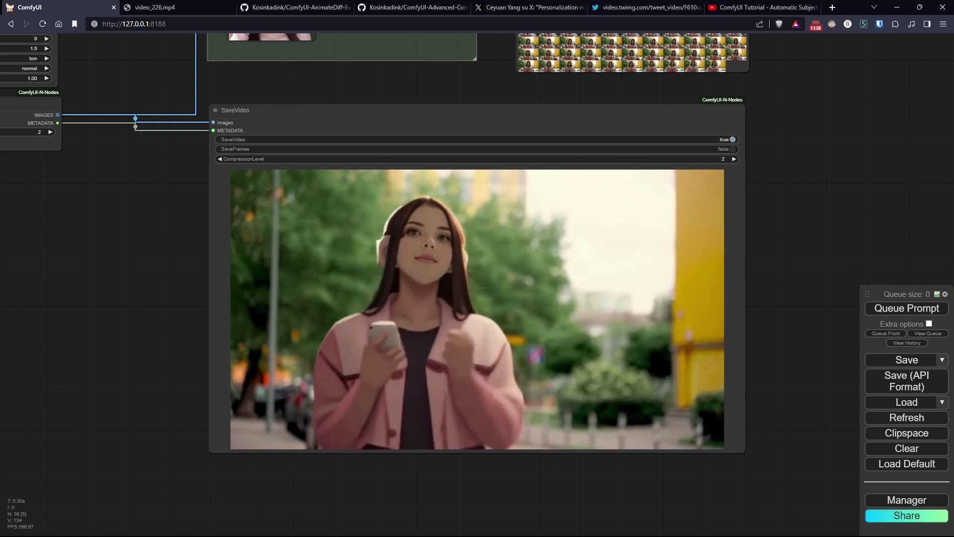
scroll(86, 393, "up", 2)
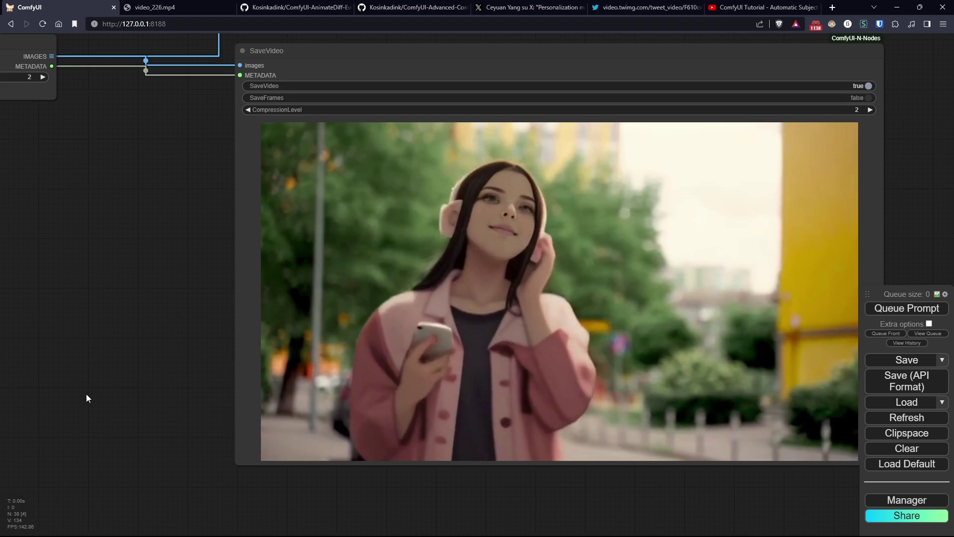
left_click_drag(85, 393, 2, 393)
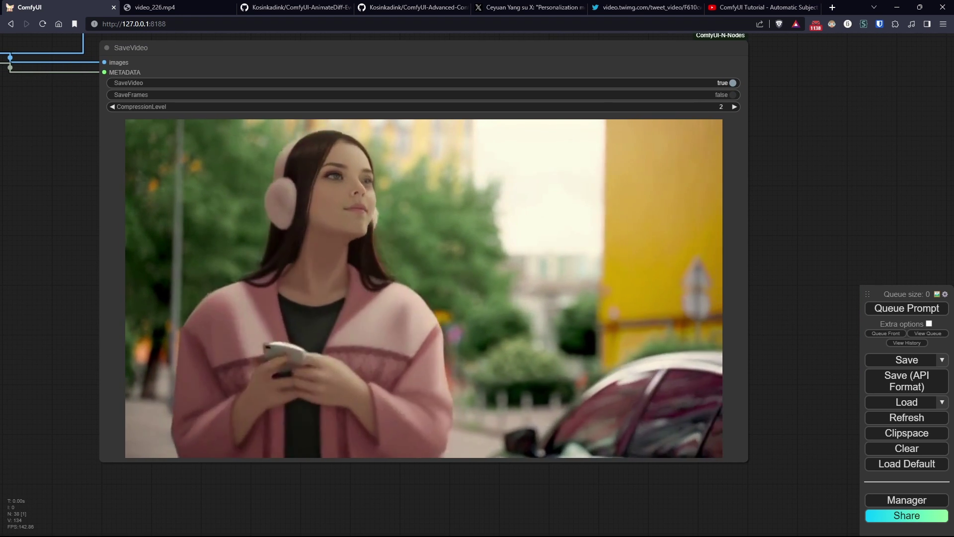